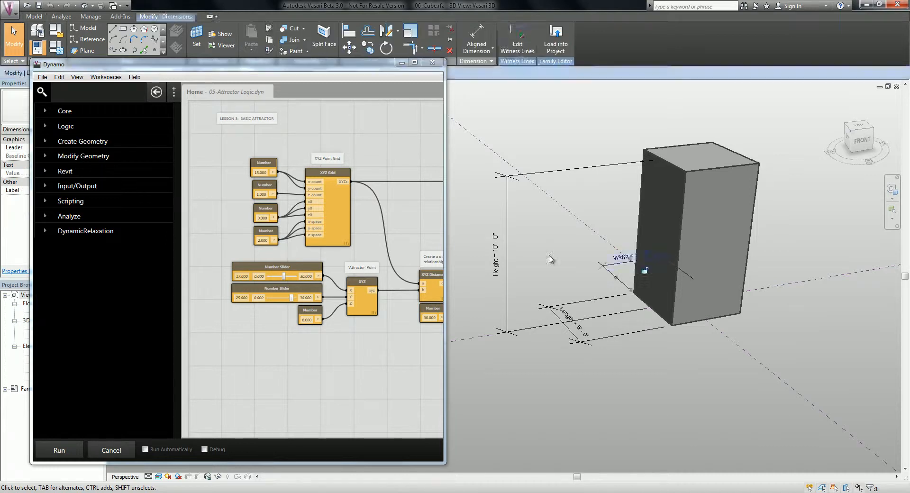
Load the 06-Cube family into the open Family7 document and place three instances of it on the work plane.
left_click(536, 267)
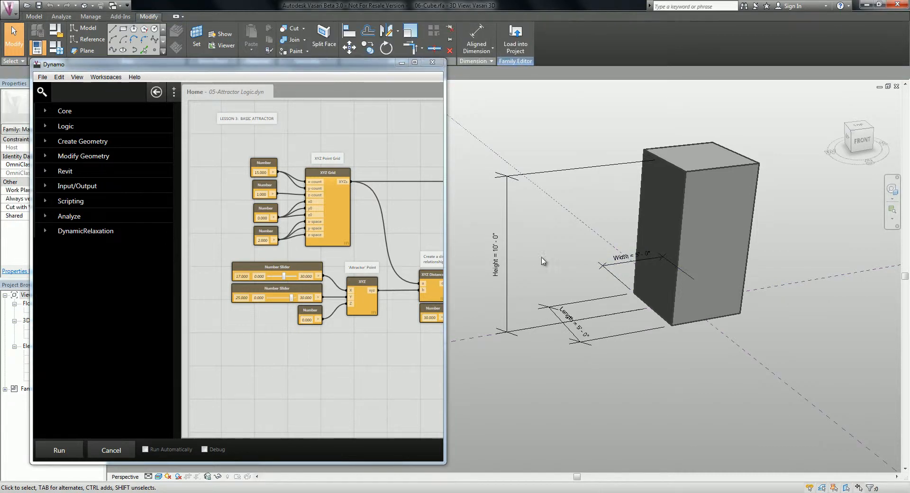
left_click(516, 33)
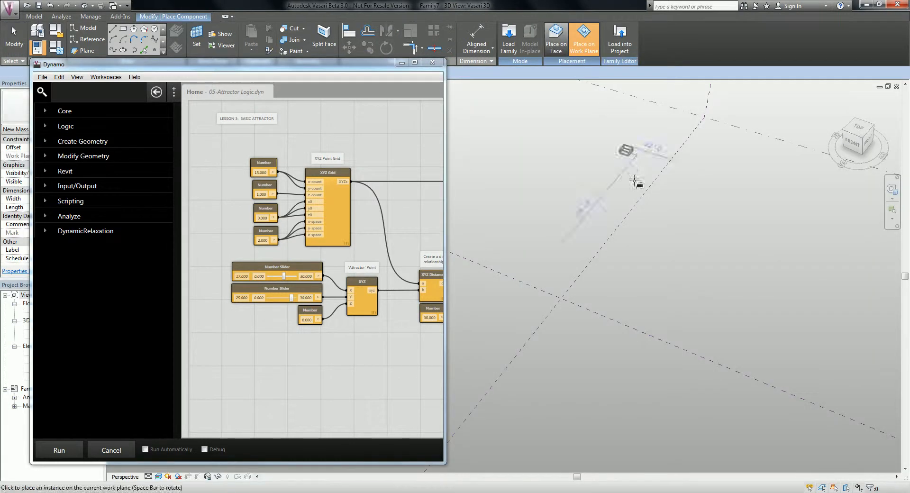
left_click(618, 284)
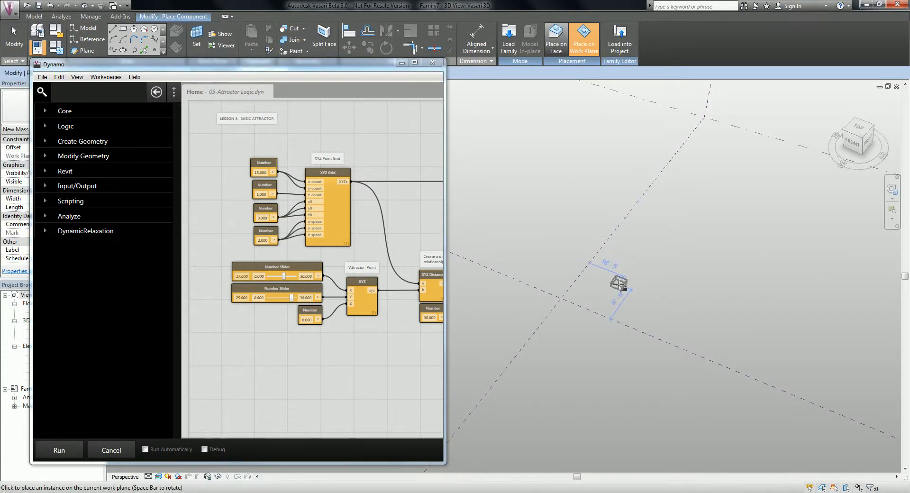
left_click(648, 260)
left_click(696, 283)
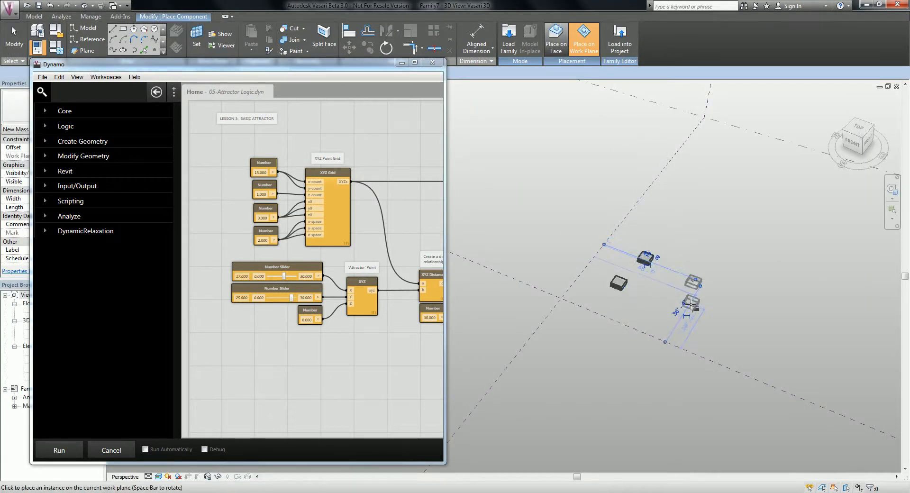
key("Escape")
key("Escape")
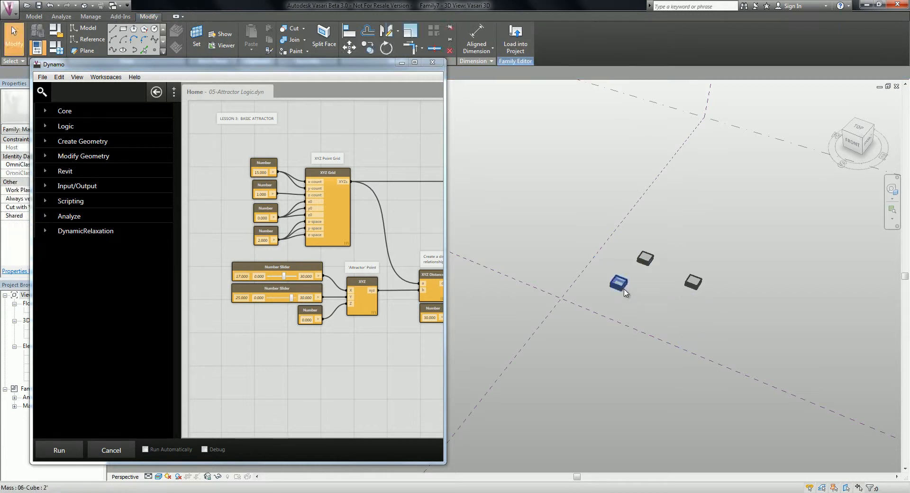
middle_click_drag(391, 229, 275, 216)
scroll(319, 221, "down", 5)
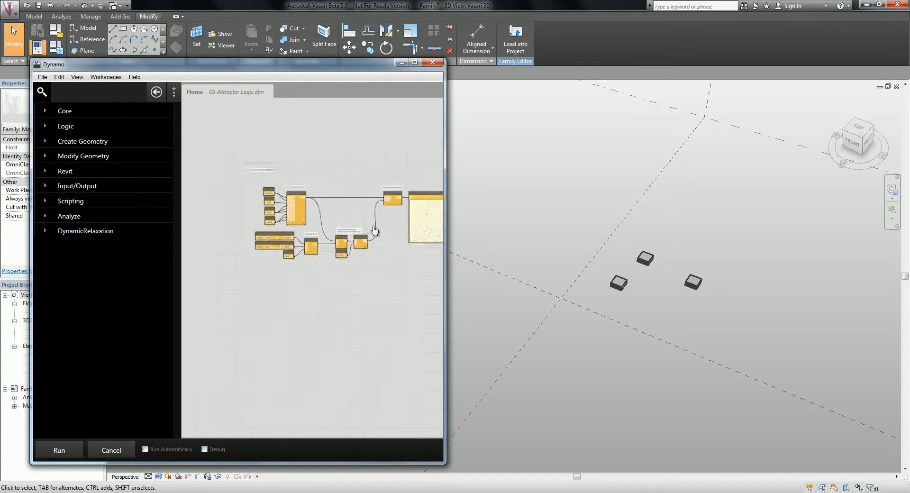
right_click(331, 215)
left_click(309, 306)
scroll(331, 282, "up", 5)
middle_click_drag(353, 281, 289, 310)
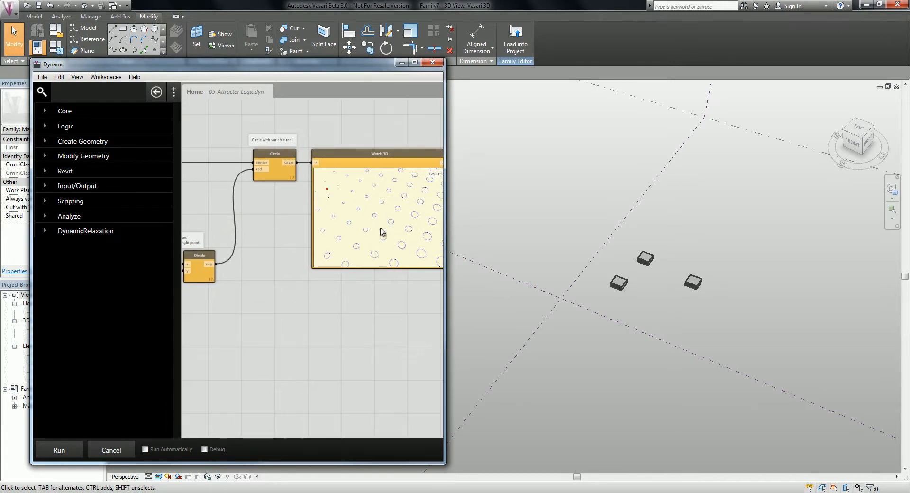
Widen the Dynamo window and delete the three placed cube instances from the 3D view.
left_click_drag(443, 275, 525, 275)
left_click_drag(577, 215, 775, 353)
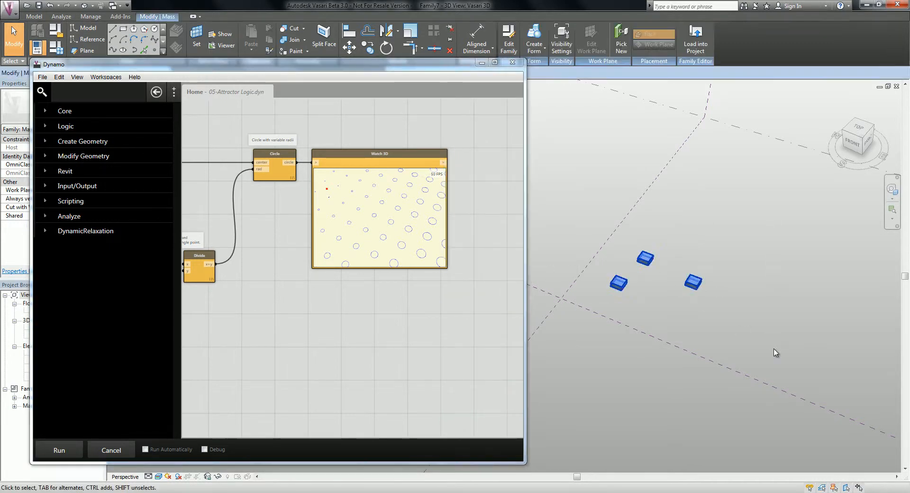
key("Delete")
Widen the Dynamo window further and delete the Circle node, its note and the Watch 3D node.
left_click_drag(524, 284, 607, 285)
middle_click_drag(474, 311, 593, 326)
left_click_drag(393, 328, 391, 151)
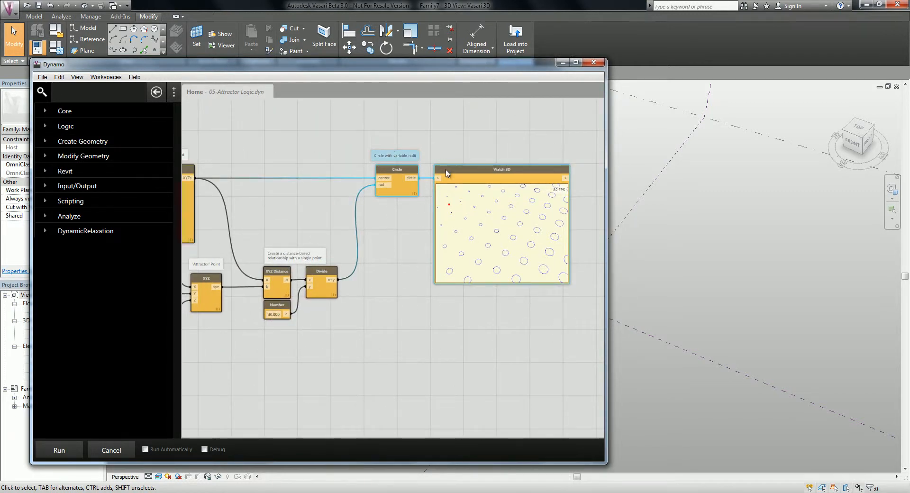
key("Delete")
Search the node library for "Family", add a Create Family Instance node above the XYZ Distance node, and widen the library area.
middle_click_drag(314, 210, 471, 217)
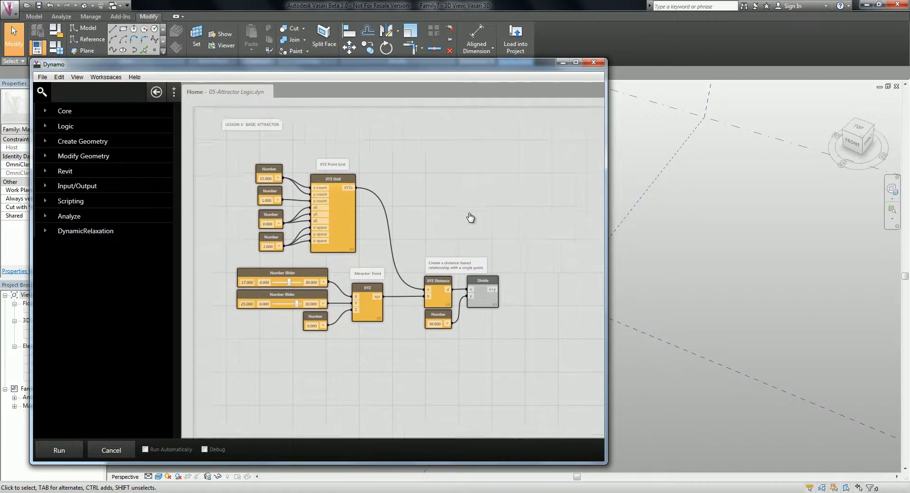
left_click(68, 91)
type("Family")
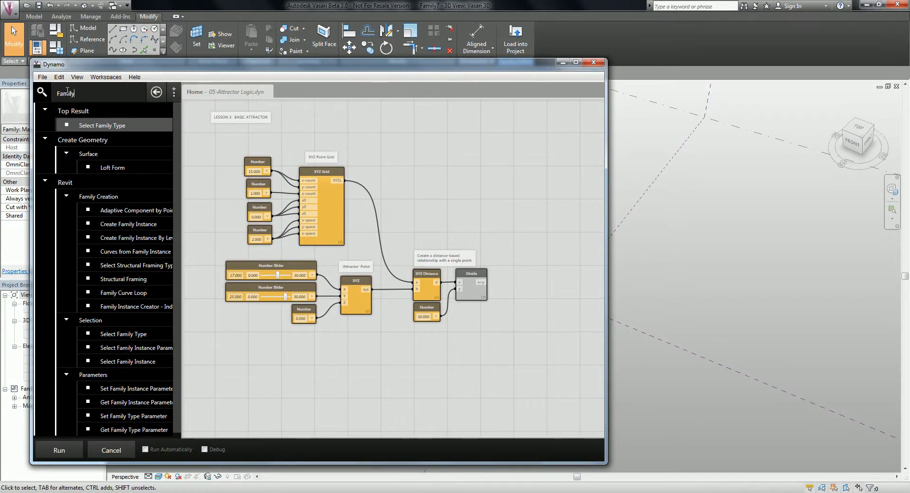
left_click(126, 225)
left_click_drag(401, 253, 436, 195)
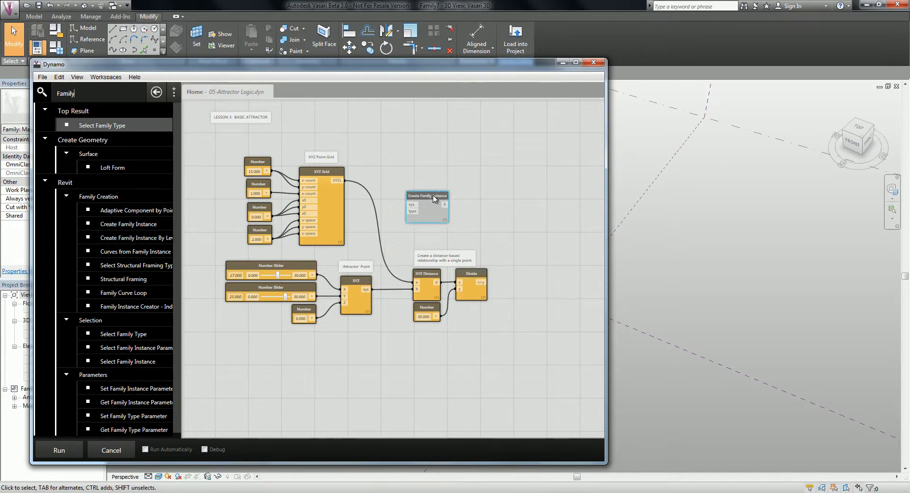
left_click_drag(182, 178, 213, 178)
left_click(436, 187)
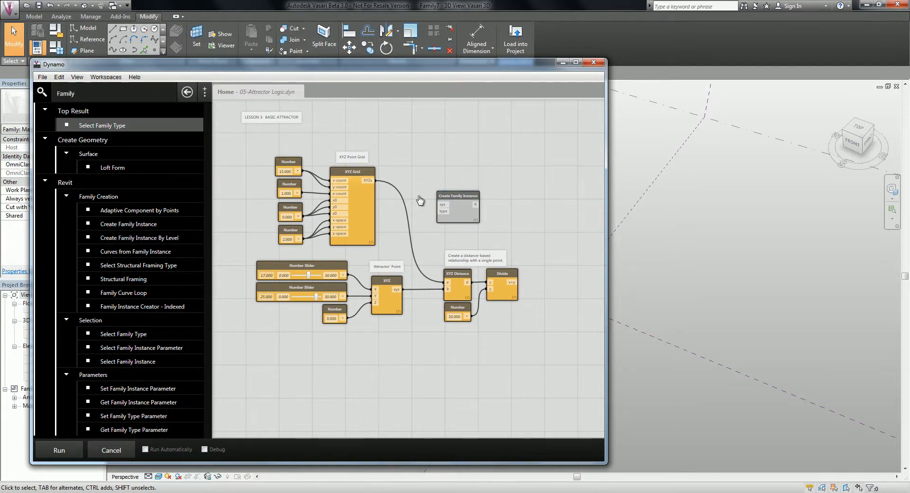
scroll(433, 190, "up", 6)
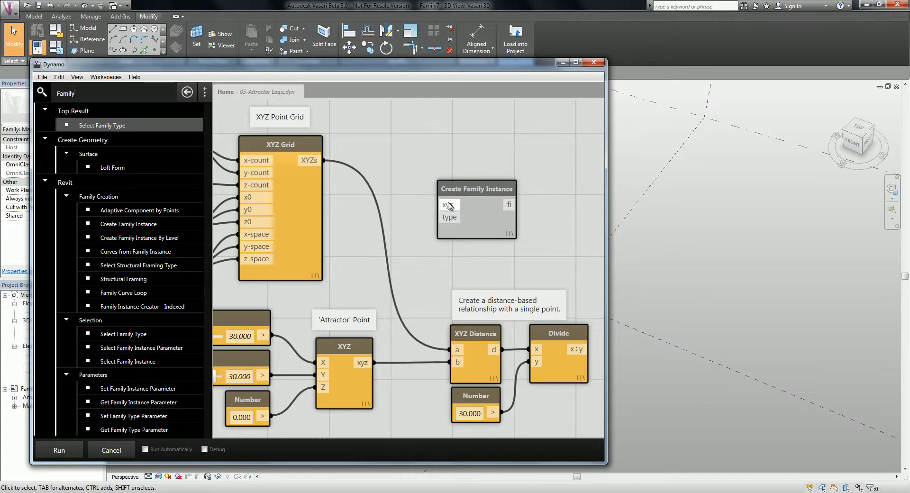
Connect the XYZ Grid's XYZs output to the xyz input of Create Family Instance and move that node farther from the grid.
left_click_drag(457, 187, 522, 158)
left_click_drag(324, 160, 509, 178)
left_click(508, 175)
middle_click_drag(521, 249, 392, 278)
left_click_drag(448, 186, 535, 169)
Add a Select Family Type node between the XYZ Grid and Create Family Instance nodes and set it to 06-Cube:5'.
left_click(417, 247)
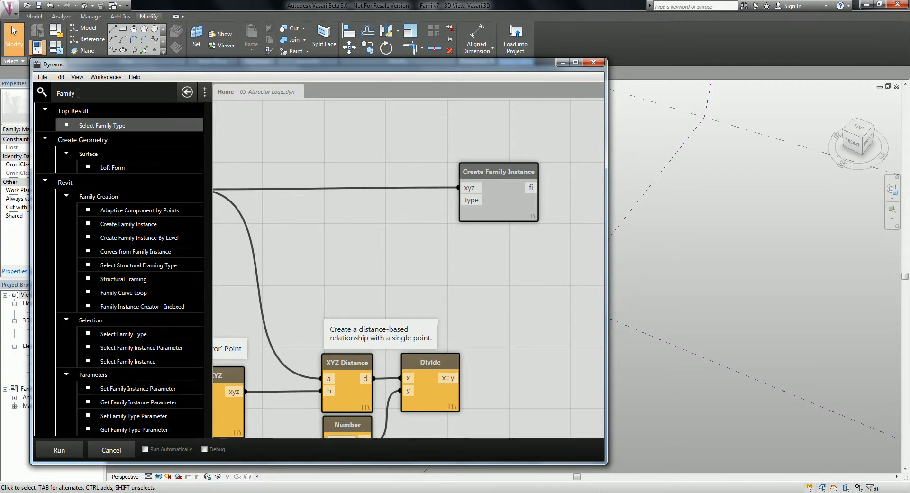
left_click(136, 336)
left_click_drag(448, 237, 321, 213)
middle_click_drag(418, 269, 500, 270)
left_click(500, 230)
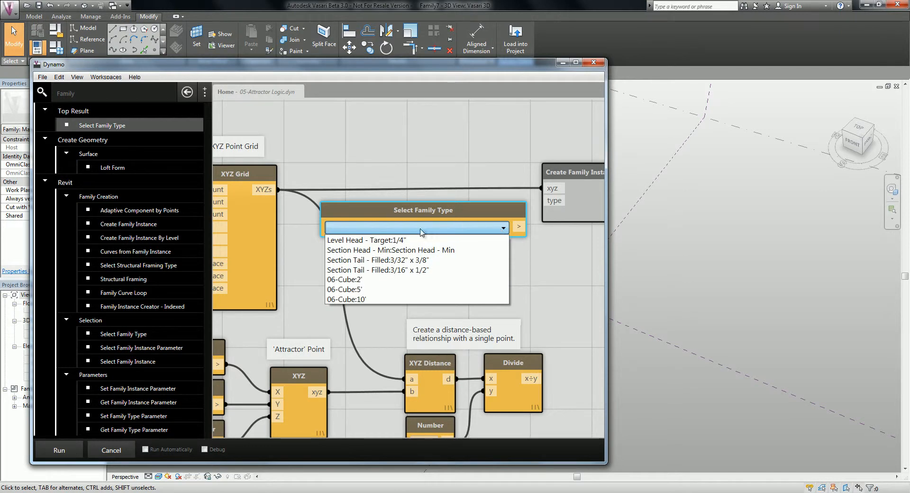
left_click(365, 290)
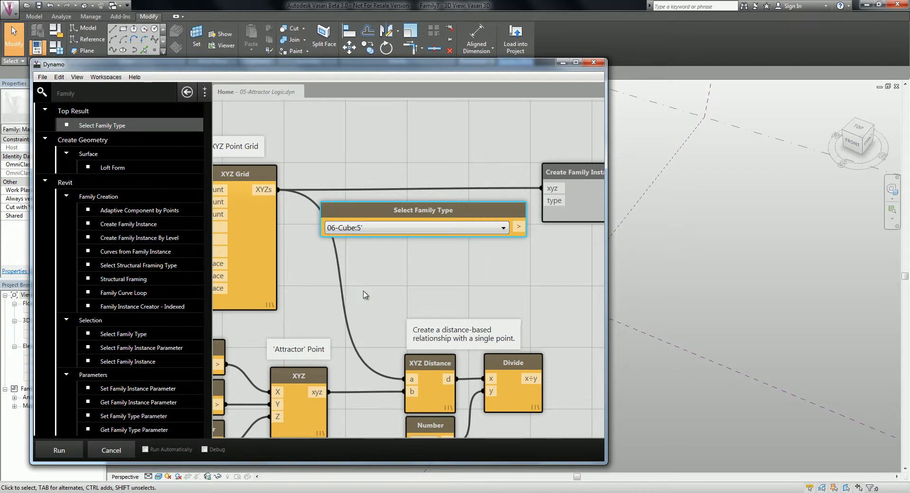
Connect Select Family Type to the type input of Create Family Instance, run the graph, and check the generated cubes.
left_click(519, 226)
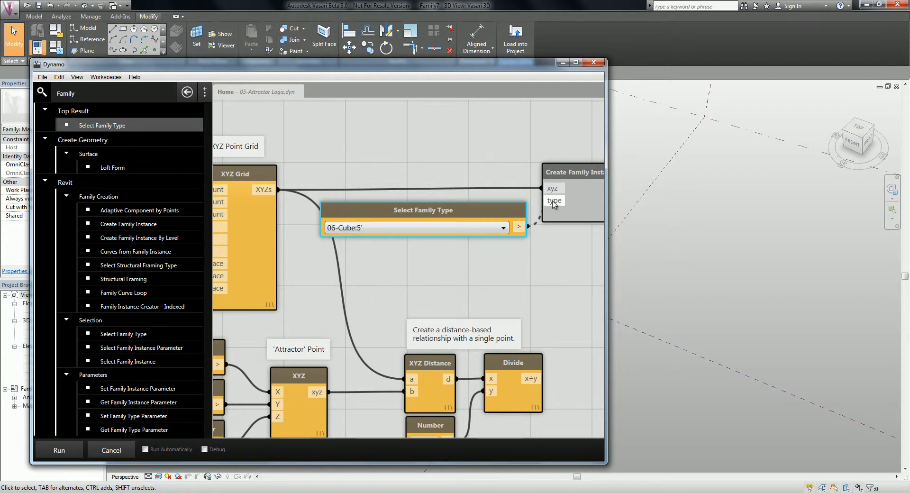
scroll(496, 278, "down", 3)
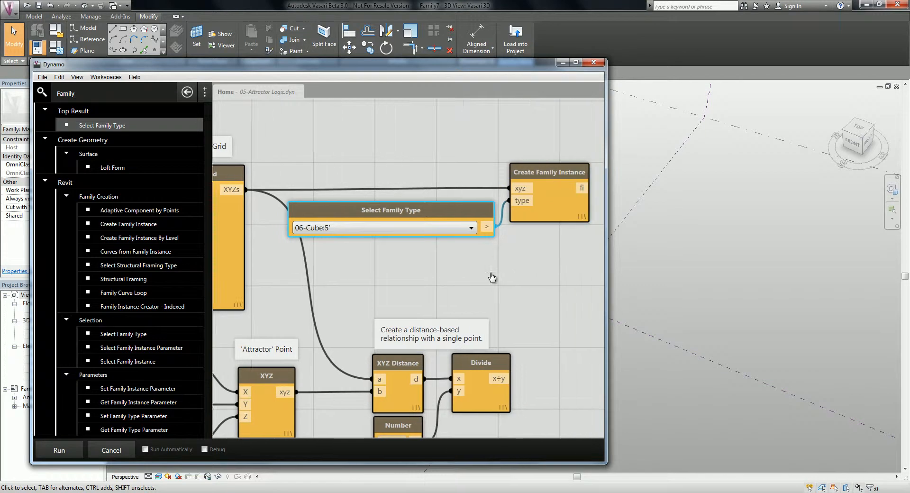
scroll(496, 277, "down", 3)
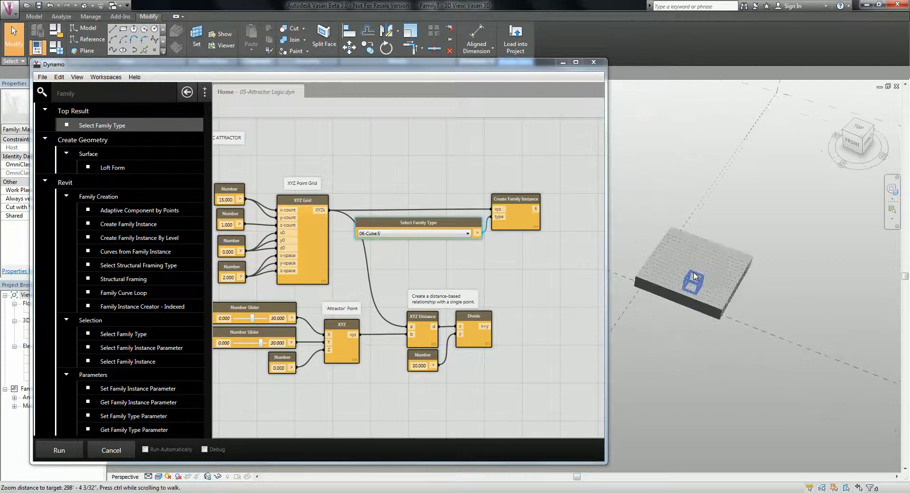
scroll(700, 278, "up", 8)
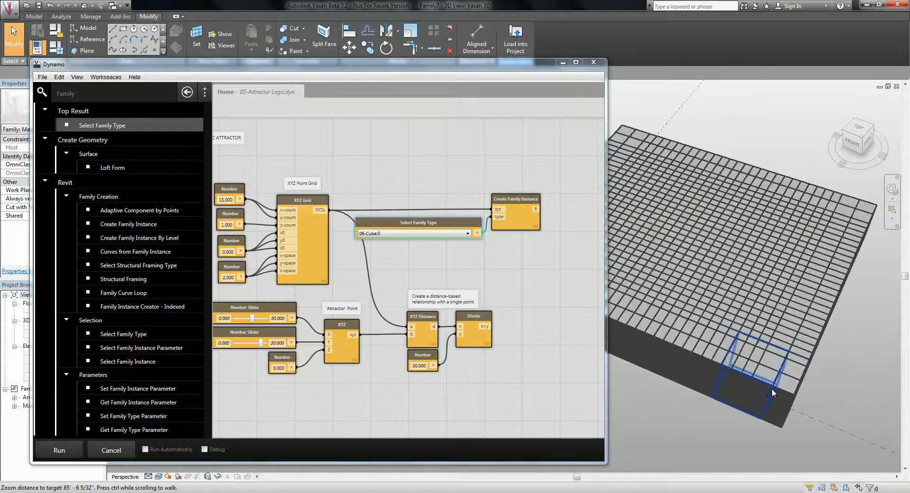
left_click(772, 393)
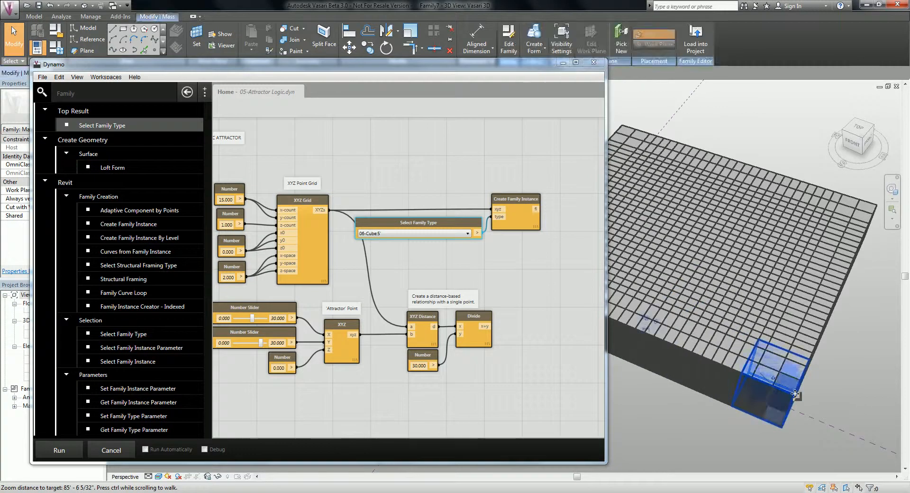
left_click(809, 340)
left_click(858, 385)
Set the XYZ Grid's x, y and z spacing number to 10 and run the graph again.
middle_click_drag(361, 263, 475, 263)
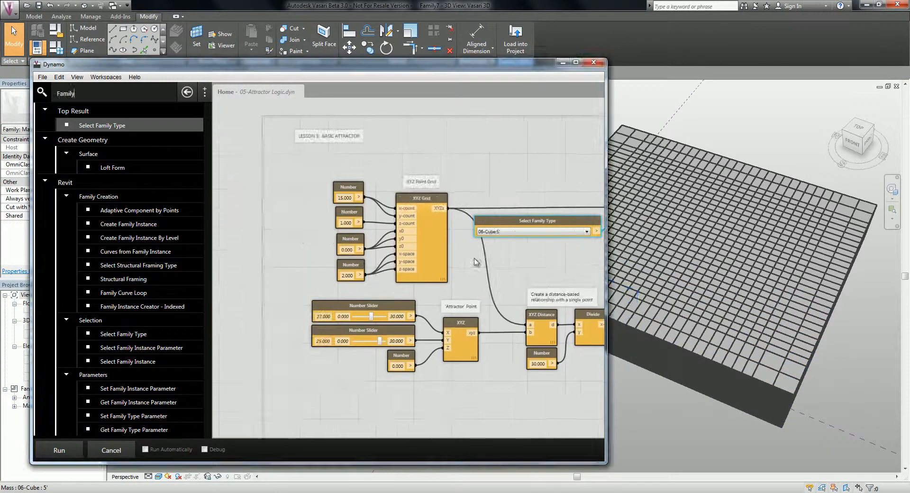
scroll(285, 272, "up", 4)
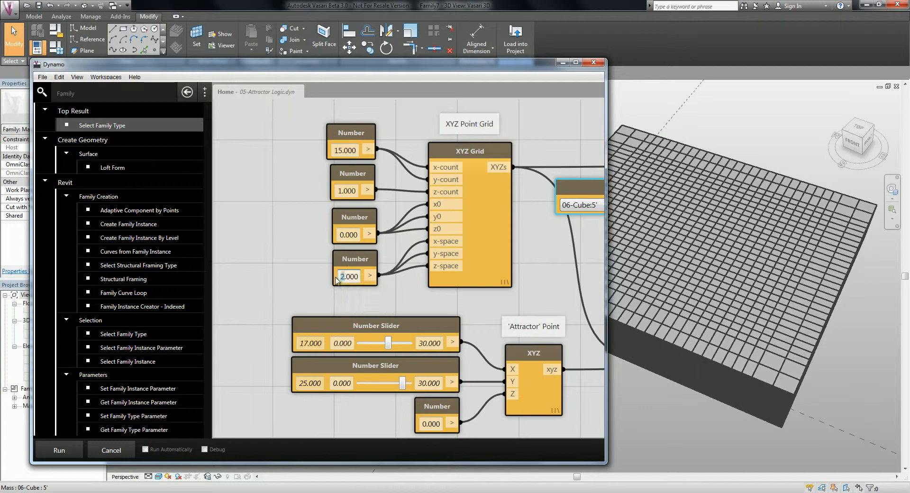
type("10")
left_click(307, 259)
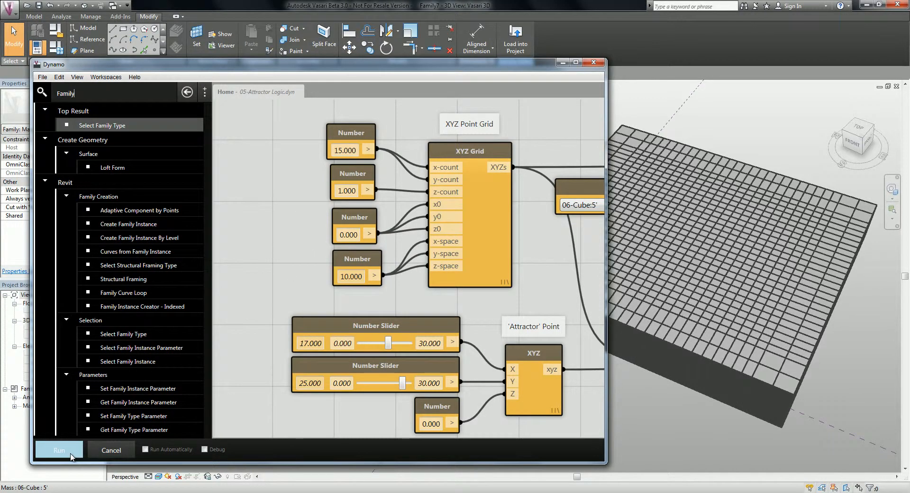
left_click(71, 455)
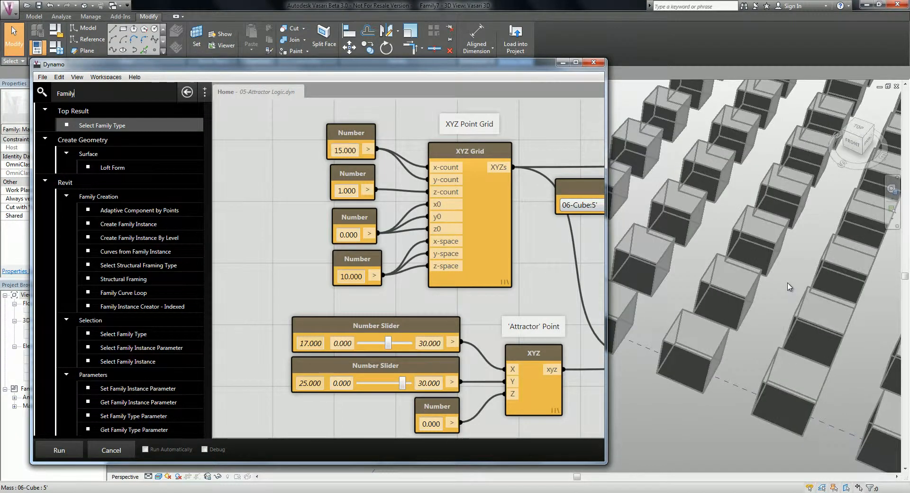
scroll(771, 311, "down", 6)
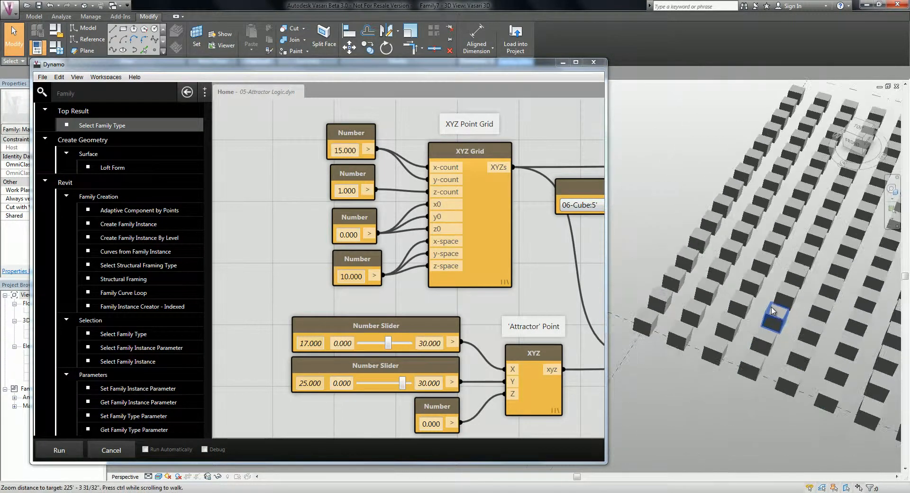
scroll(712, 254, "up", 4)
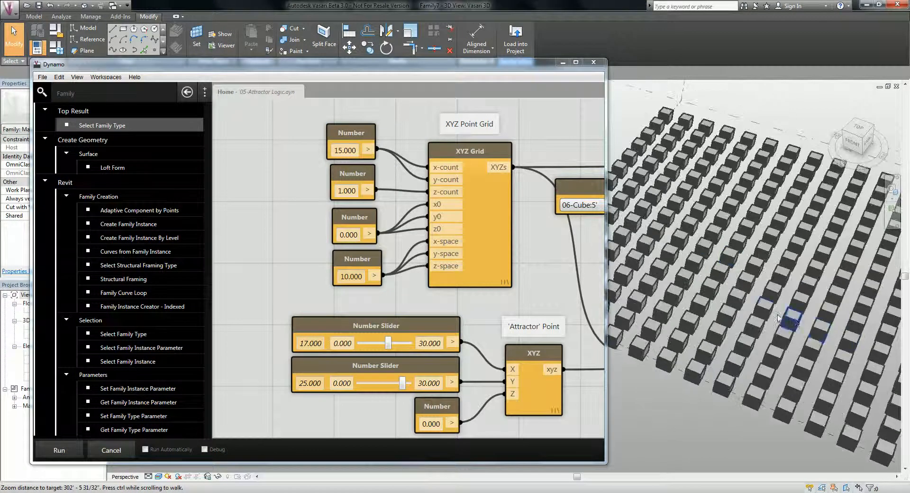
scroll(805, 362, "down", 3)
Move the Dynamo window off the properties and set the Width of one cube in the grid to 2'.
left_click(537, 273)
middle_click_drag(537, 273, 270, 256)
scroll(385, 231, "down", 5)
scroll(440, 235, "up", 3)
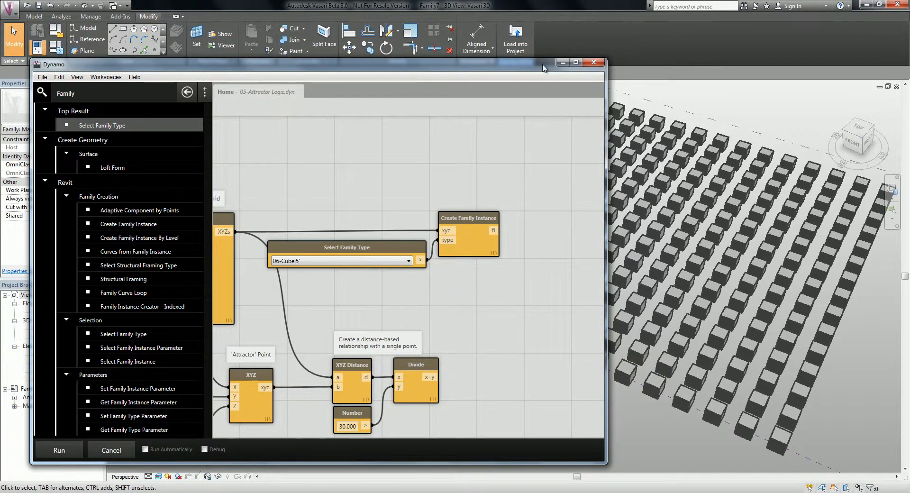
left_click_drag(542, 67, 808, 255)
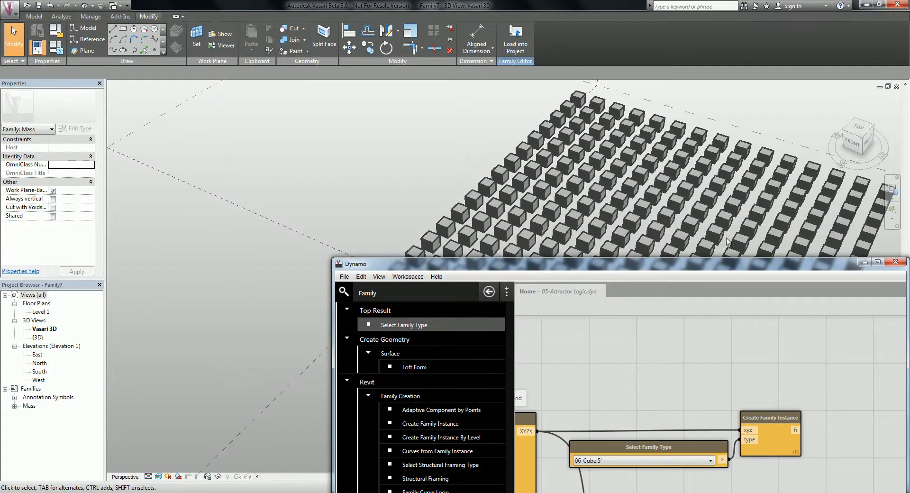
left_click(583, 174)
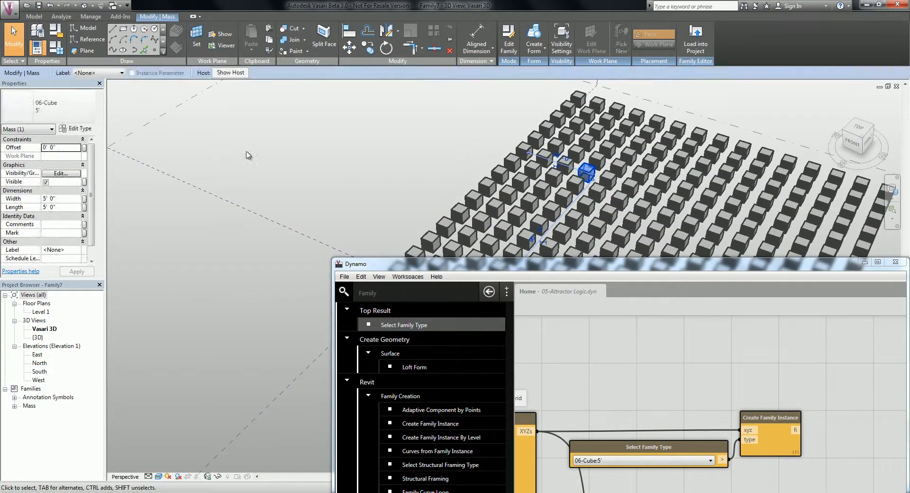
left_click(67, 199)
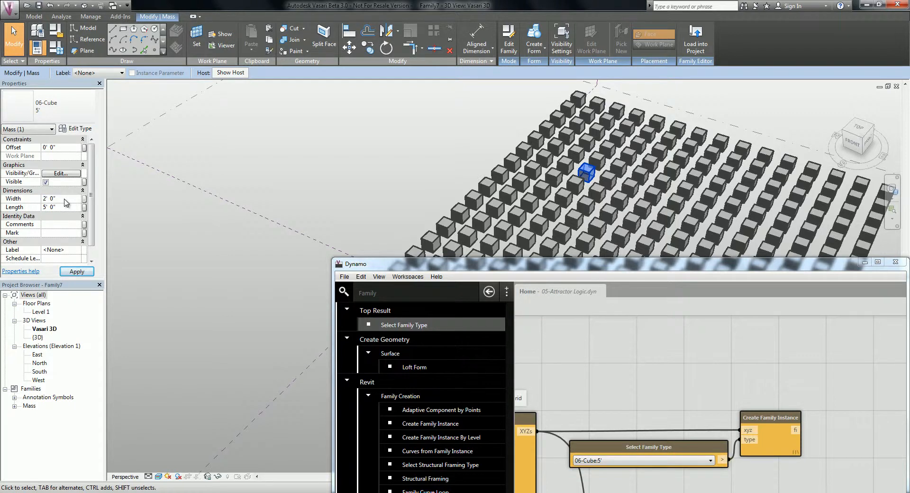
middle_click_drag(593, 171, 581, 183)
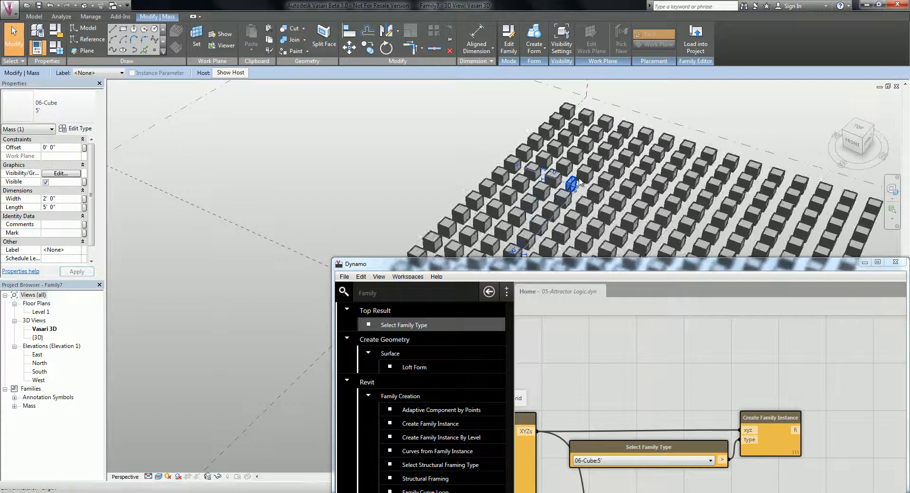
scroll(579, 182, "up", 4)
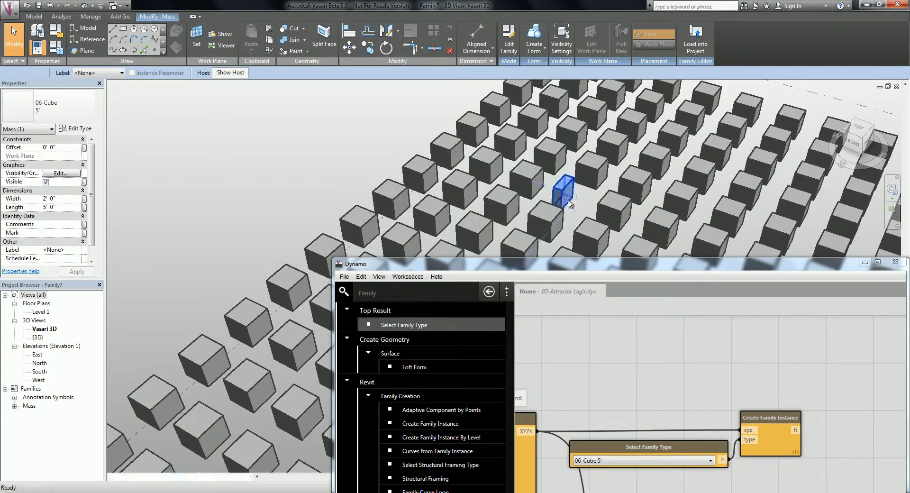
left_click(315, 154)
Move the Dynamo window back beside the cube grid, with the graph fully in view.
middle_click_drag(313, 179, 257, 152)
scroll(456, 201, "down", 3)
left_click_drag(603, 269, 326, 61)
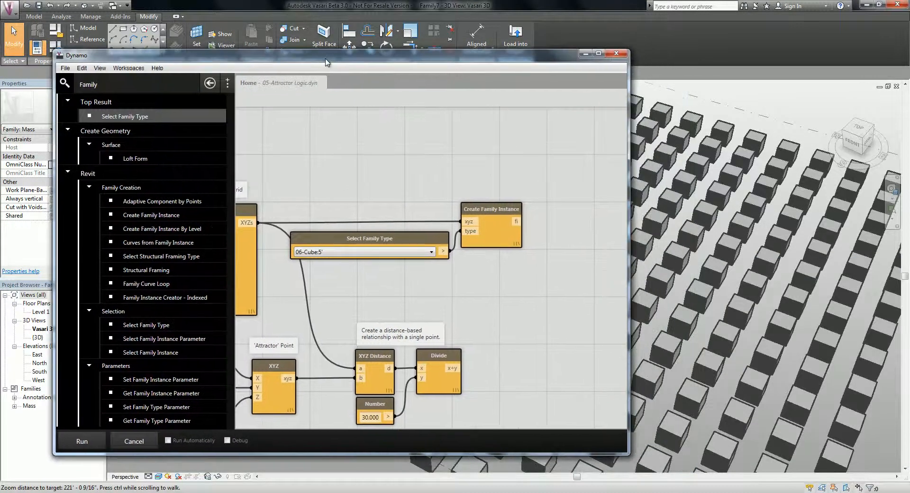
Add a Set Family Instance Parameter node to the graph and place it beside Create Family Instance.
middle_click_drag(336, 275, 469, 229)
scroll(468, 228, "down", 3)
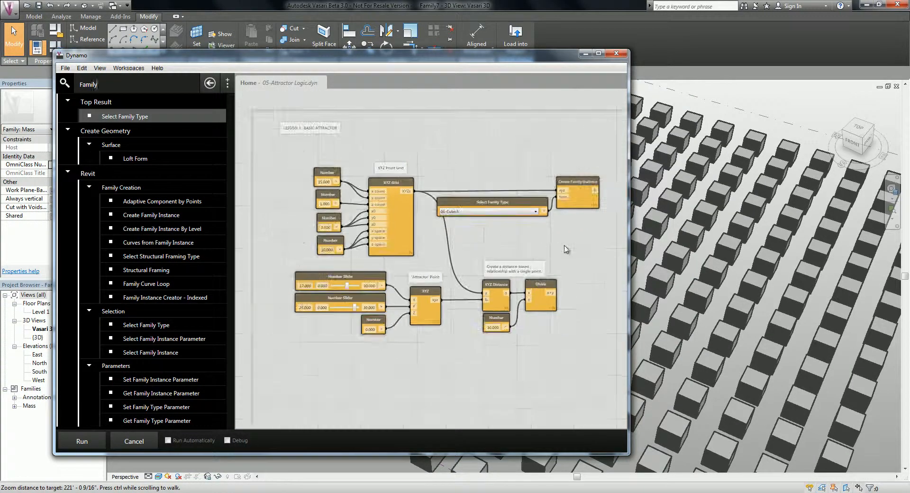
middle_click_drag(544, 237, 479, 238)
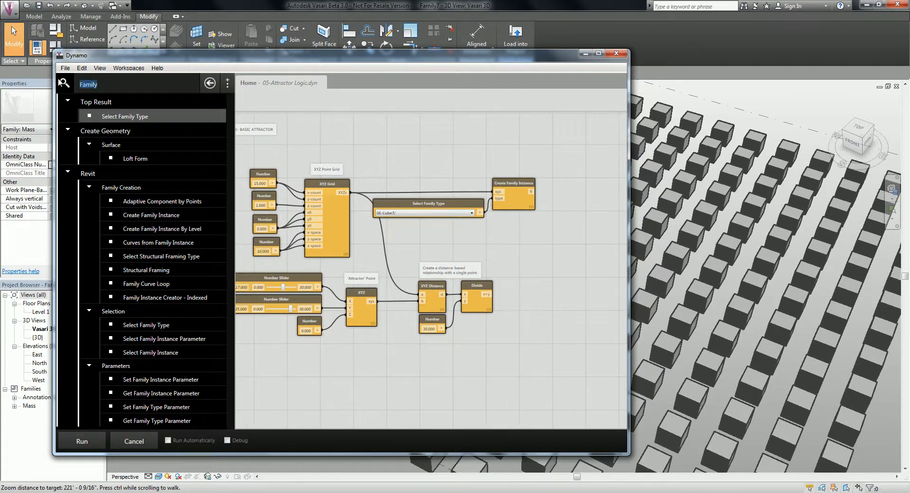
type("Set Fami")
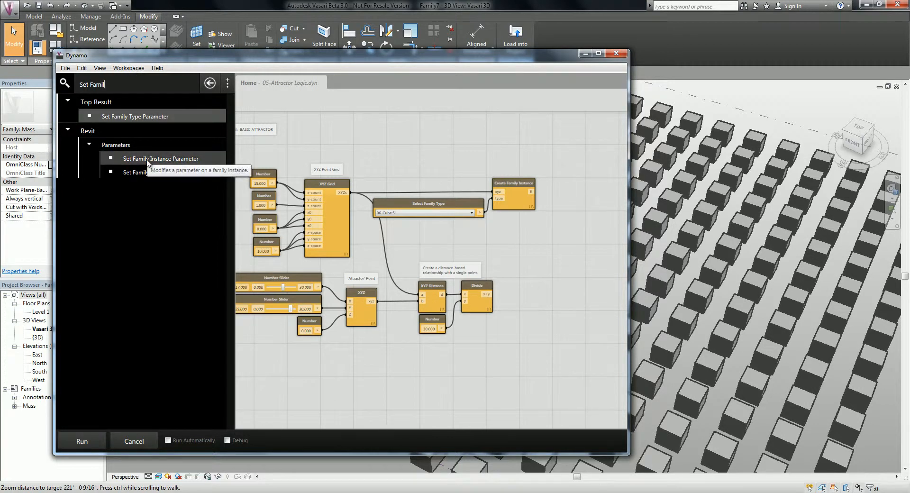
left_click_drag(148, 163, 593, 208)
middle_click_drag(591, 233, 457, 263)
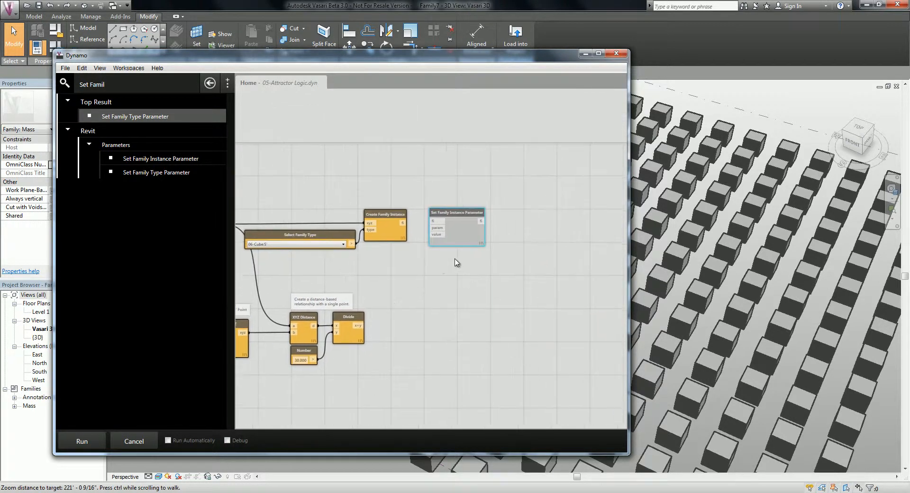
scroll(411, 265, "up", 5)
left_click(457, 300)
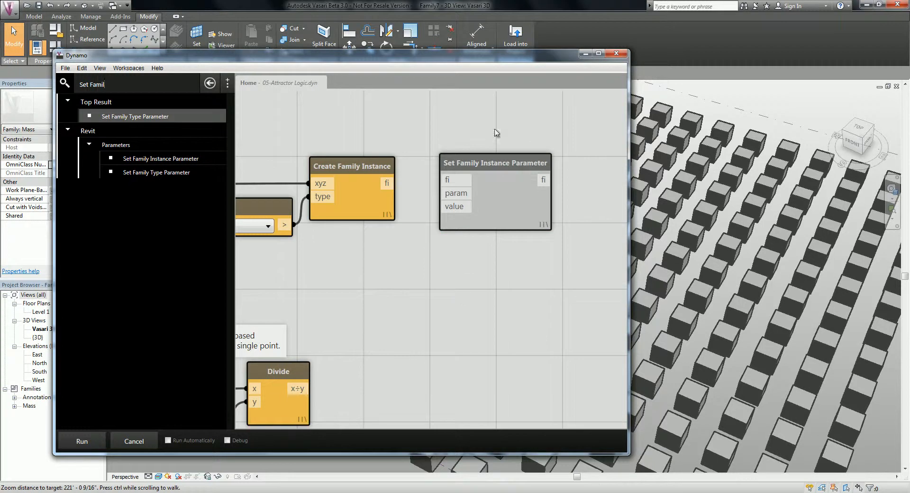
left_click_drag(484, 164, 509, 167)
Connect the fi output of Create Family Instance to the fi input of Set Family Instance Parameter and move that node lower.
left_click(385, 176)
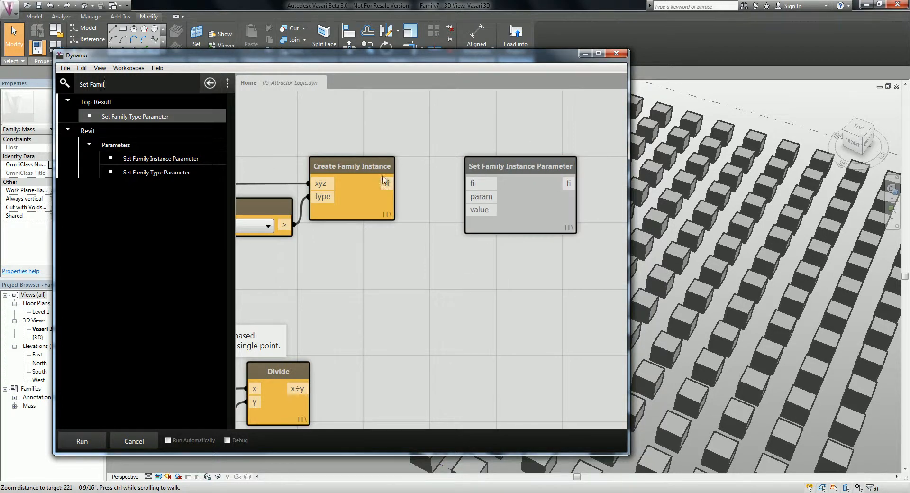
left_click(389, 184)
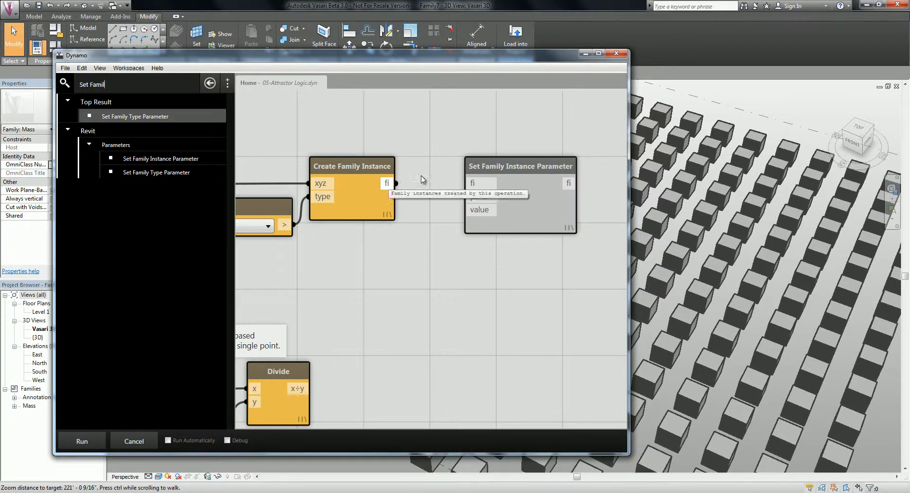
left_click(472, 184)
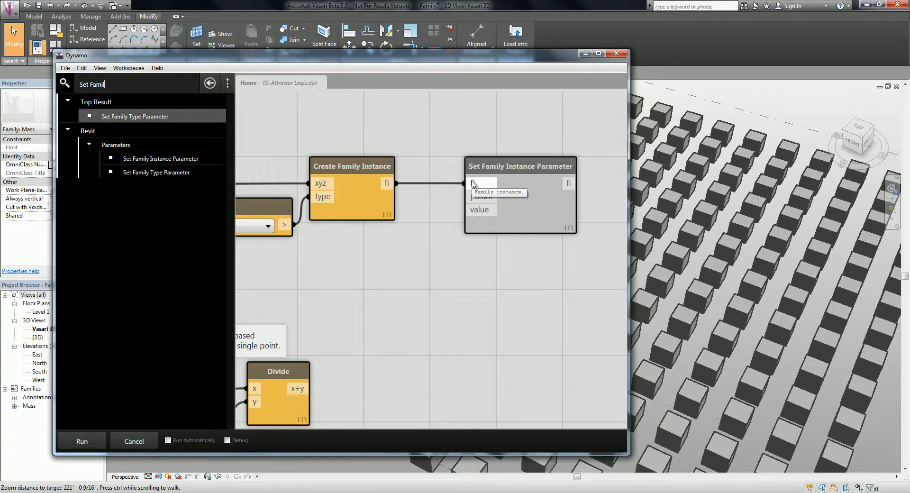
left_click_drag(515, 171, 542, 214)
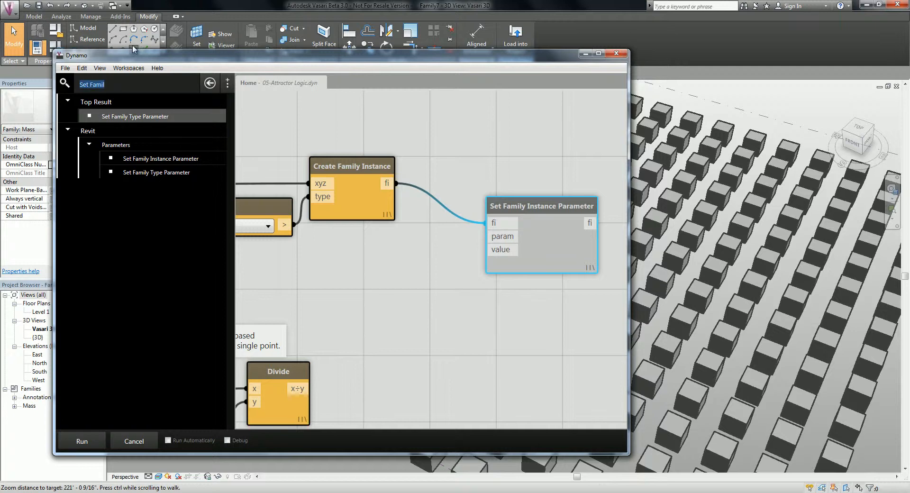
Add a String node containing Width below Create Family Instance, checking the parameter name in a cube's properties.
left_click_drag(132, 59, 189, 93)
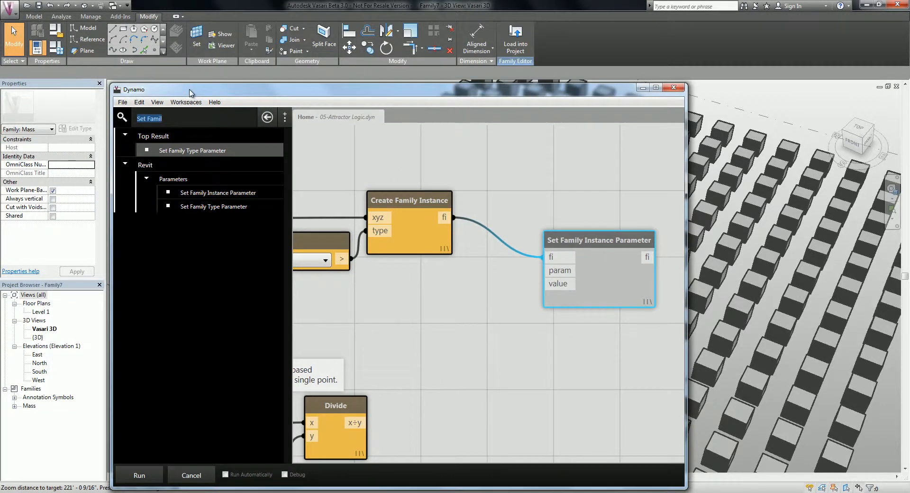
type("String")
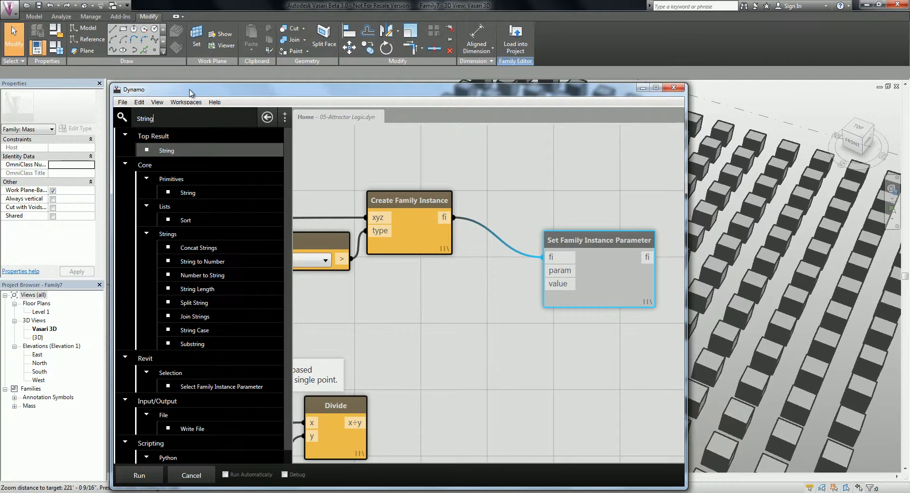
left_click_drag(175, 149, 459, 288)
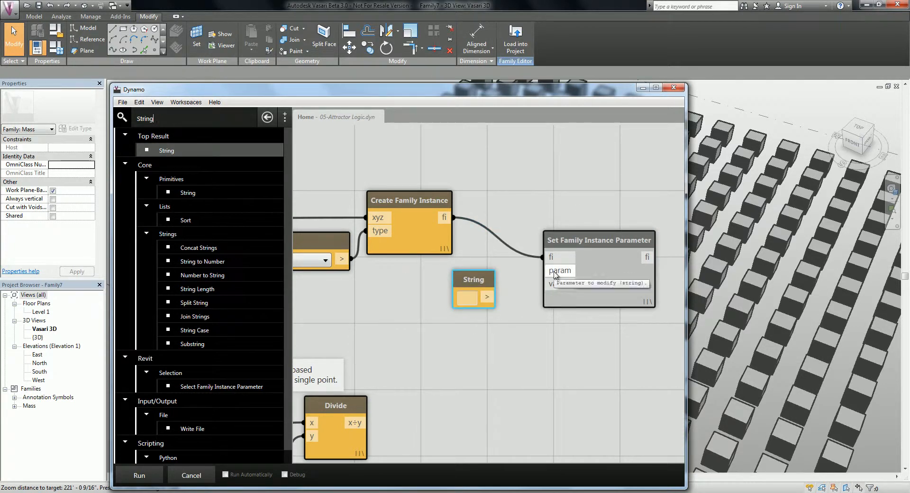
left_click(775, 327)
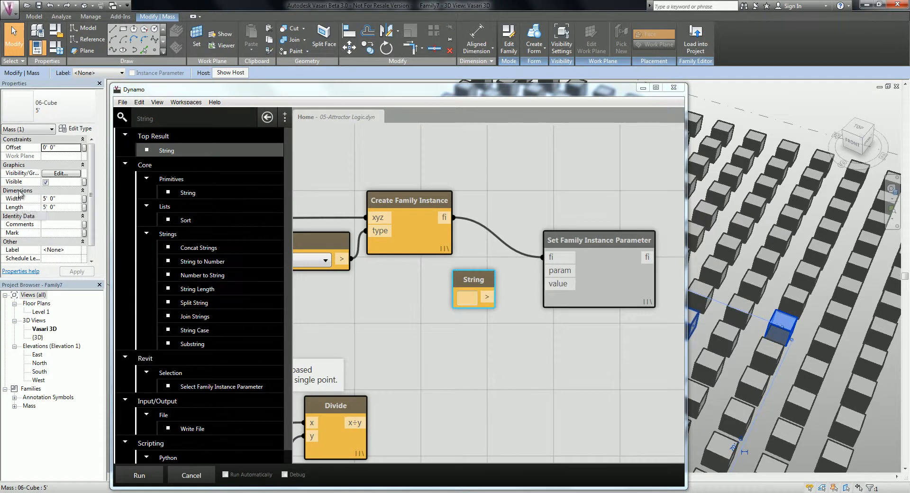
left_click(464, 297)
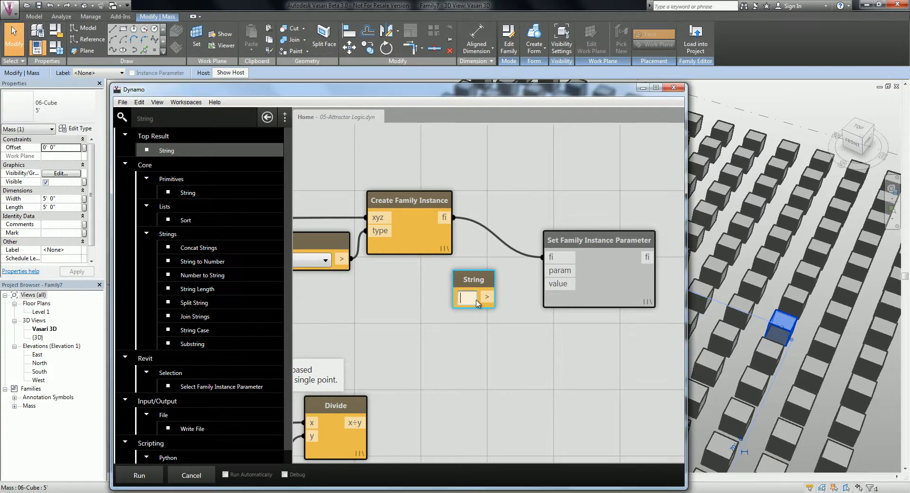
type("Width")
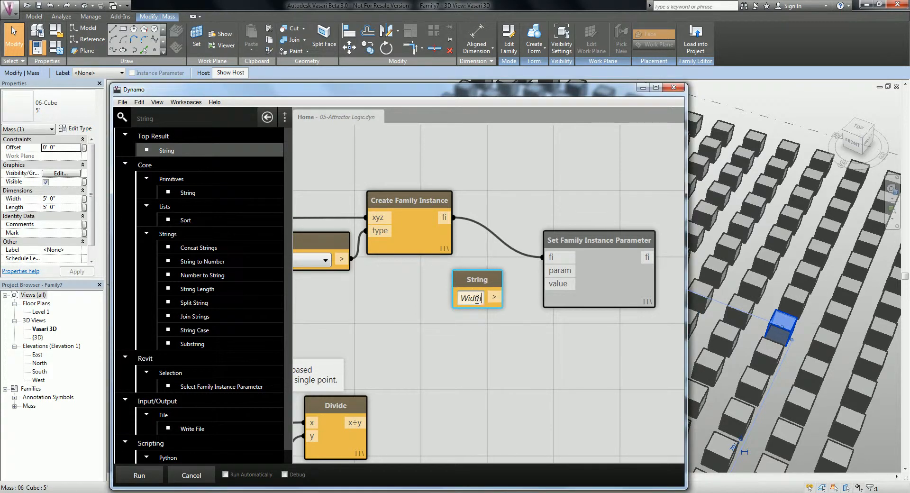
left_click(496, 251)
left_click_drag(490, 284, 442, 276)
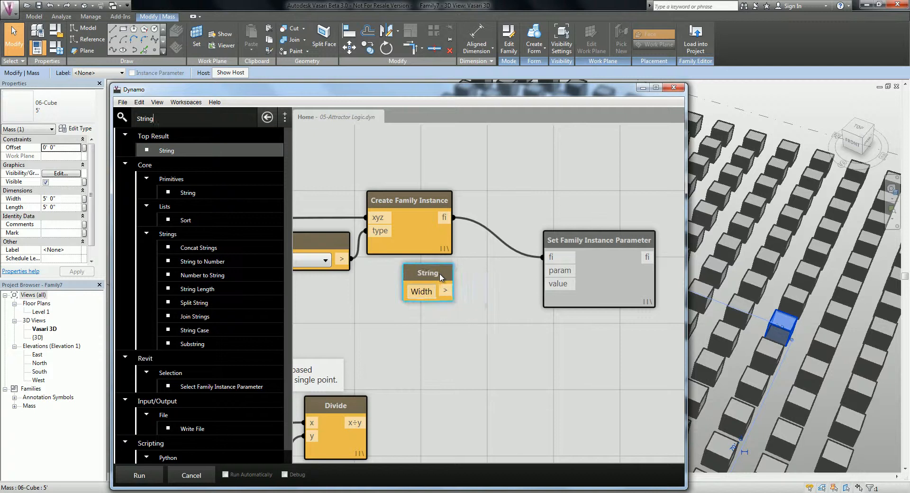
Connect the Width string to the param input of Set Family Instance Parameter and shift that node down slightly.
left_click(456, 290)
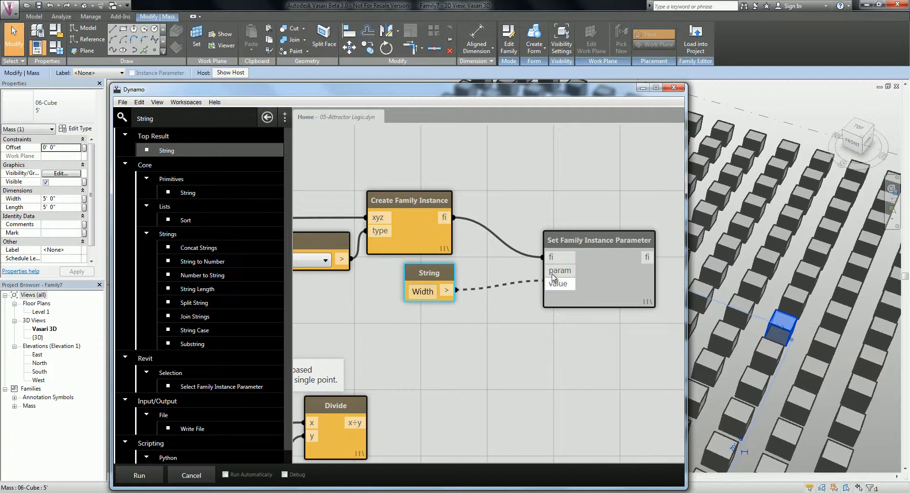
left_click(550, 270)
left_click_drag(603, 249, 604, 268)
left_click(502, 349)
Connect the Divide node's output to the value input of Set Family Instance Parameter.
middle_click_drag(455, 386, 532, 299)
scroll(557, 272, "down", 3)
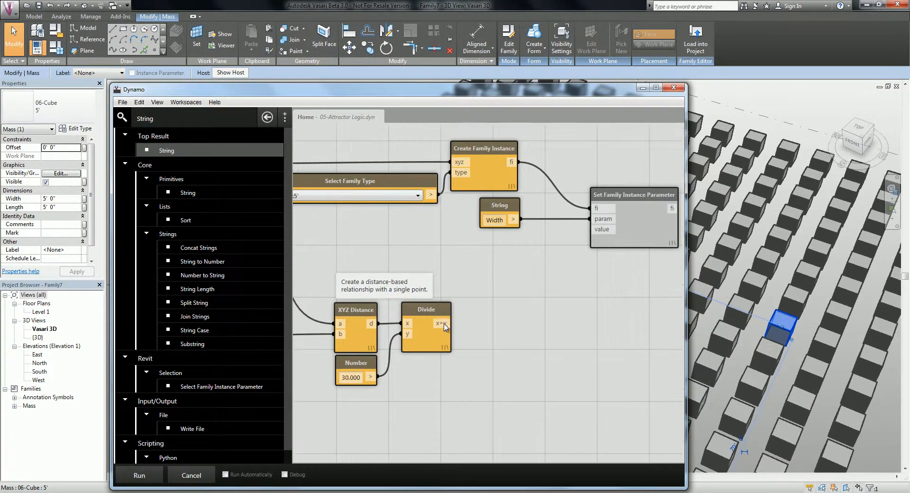
left_click_drag(452, 323, 593, 238)
left_click(599, 231)
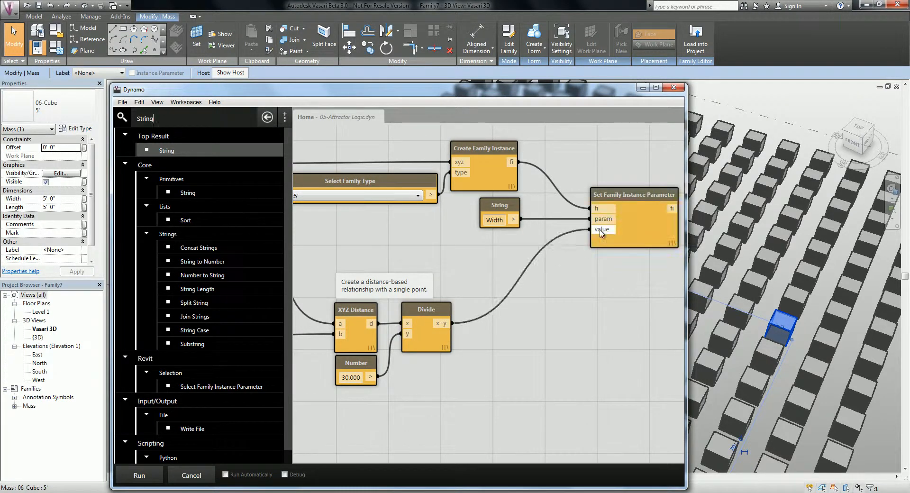
middle_click_drag(579, 284, 524, 294)
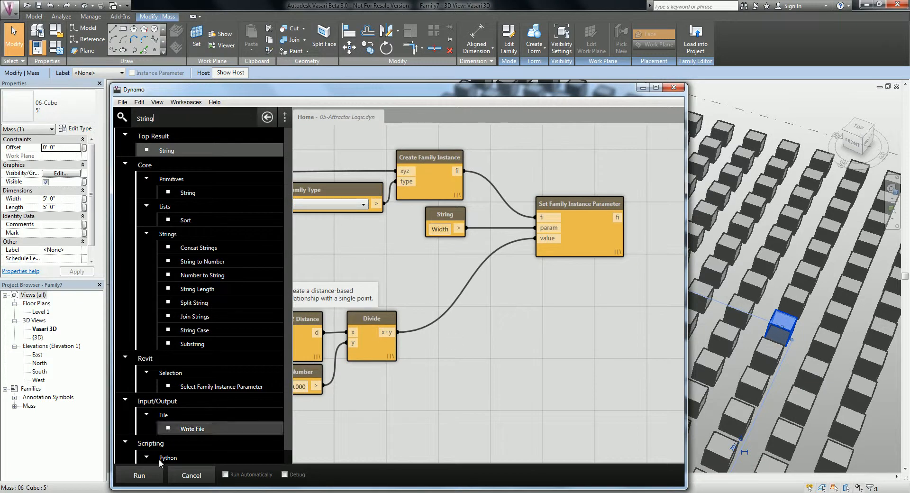
Move the Dynamo window clear of the cubes, run the graph, and check the cube widths across the whole grid.
left_click_drag(429, 91, 333, 82)
left_click(43, 462)
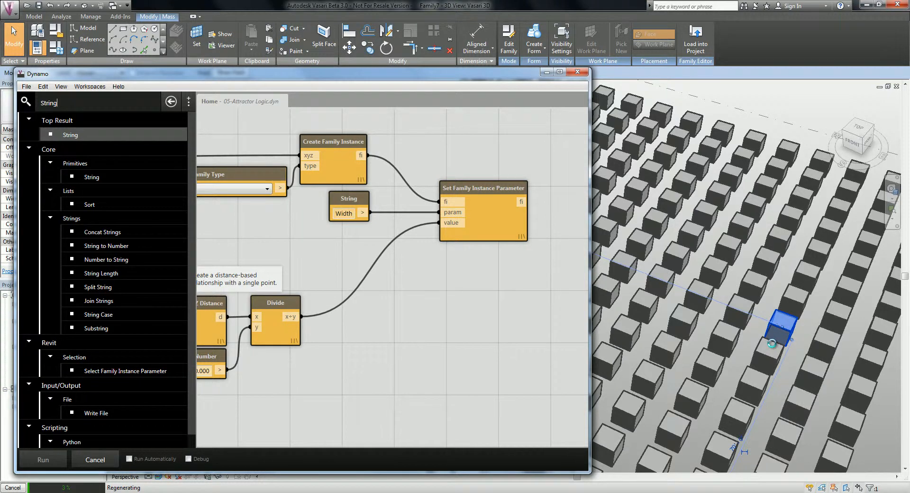
middle_click_drag(771, 343, 797, 365)
scroll(667, 252, "down", 5)
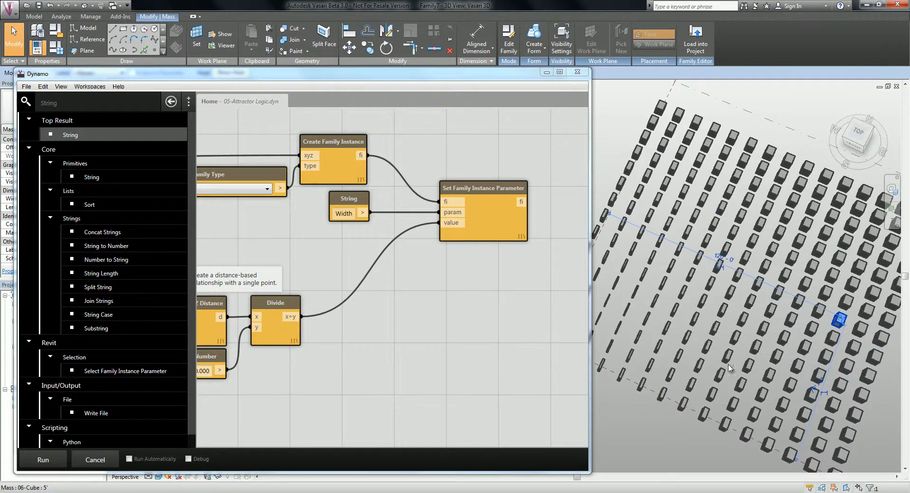
Move the Width string and Set Family Instance Parameter nodes together into line with Create Family Instance.
left_click(469, 297)
middle_click_drag(469, 297, 468, 318)
left_click_drag(354, 217, 419, 216)
left_click_drag(528, 306, 403, 213)
left_click_drag(479, 216, 502, 171)
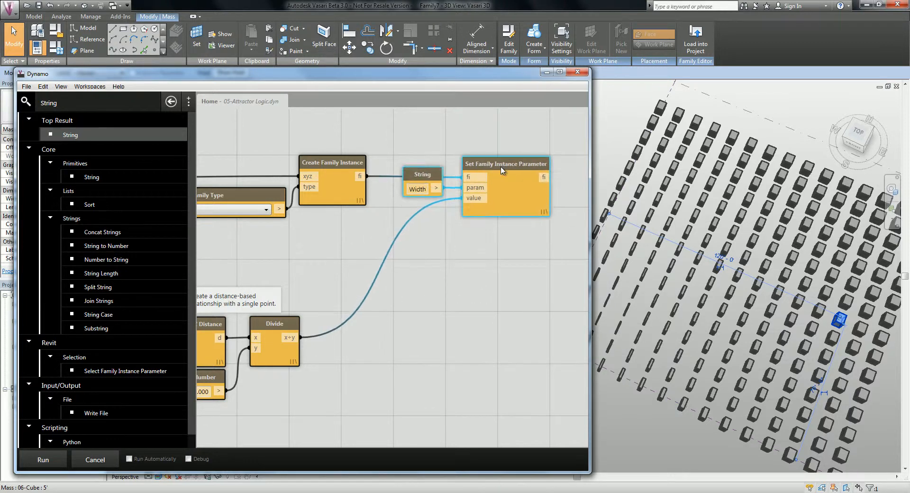
Duplicate the Width string and Set Family Instance Parameter nodes below the originals, and set the copied string to Length.
key("ctrl+c")
key("ctrl+v")
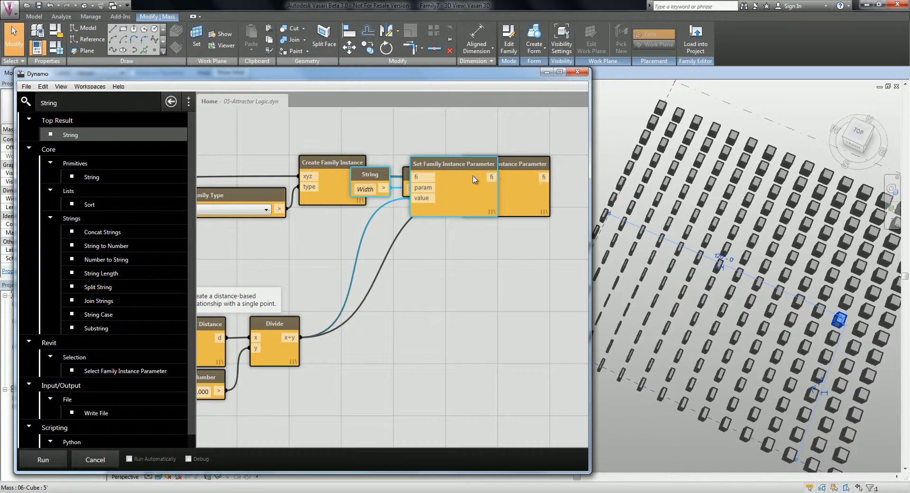
left_click_drag(472, 169, 528, 249)
left_click_drag(409, 78, 478, 77)
left_click(504, 292)
double_click(491, 269)
type("Length")
left_click(417, 277)
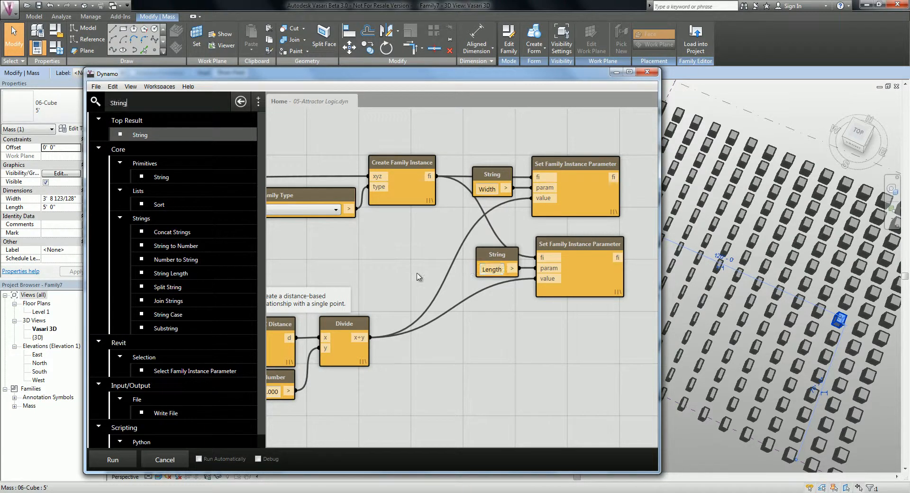
Run the graph with both parameters connected and inspect the resized cubes from a lower angle.
left_click(113, 459)
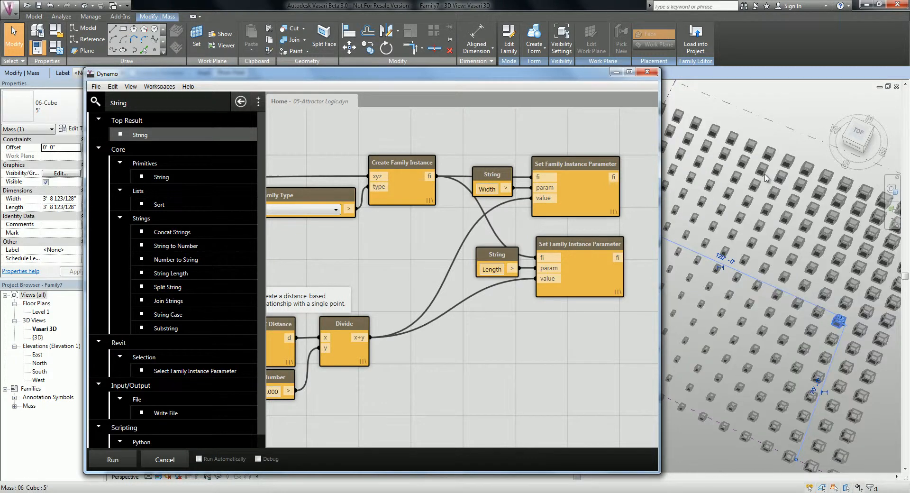
scroll(766, 297, "up", 4)
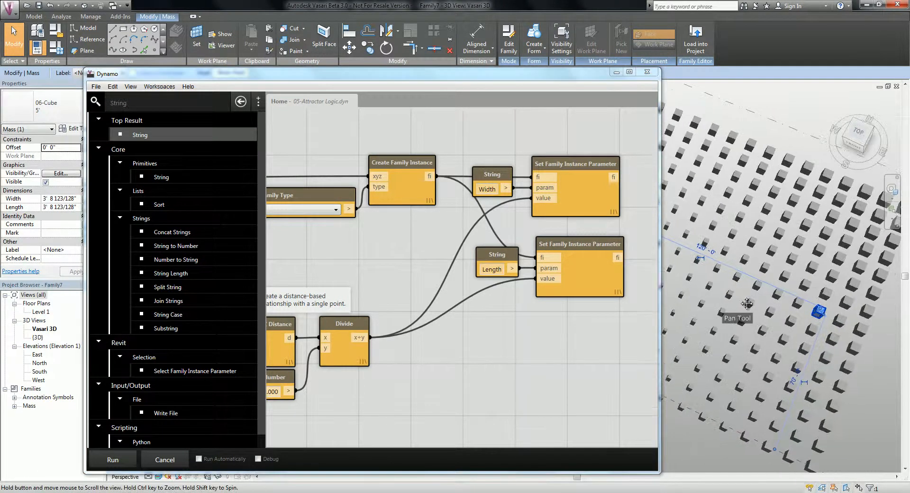
middle_click_drag(770, 349, 714, 258, "shift")
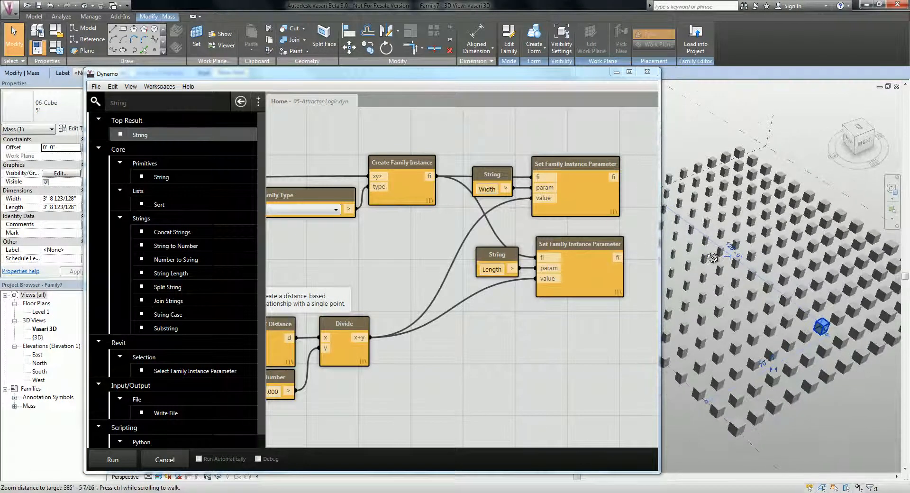
left_click_drag(545, 79, 466, 74)
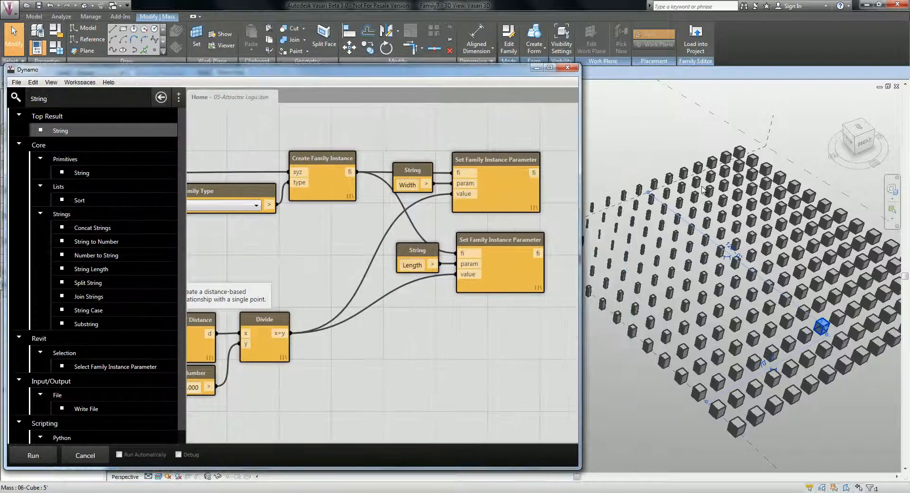
middle_click_drag(766, 255, 720, 332)
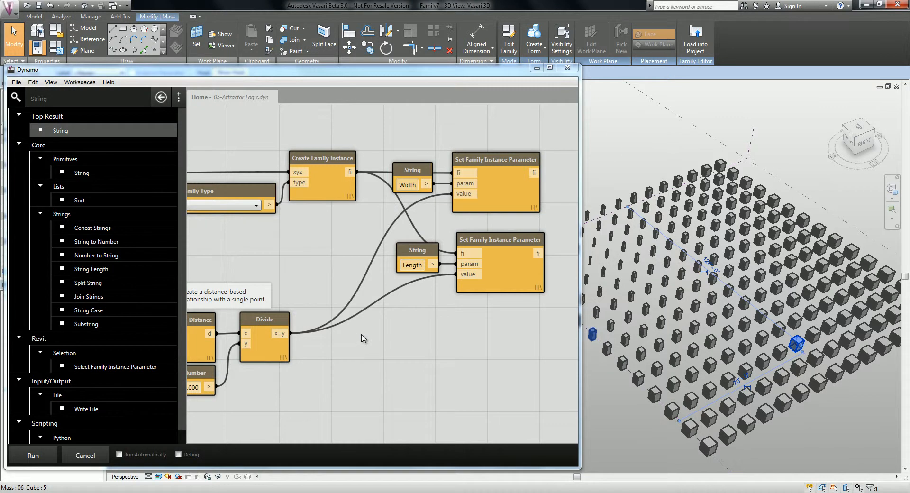
Set the divisor number of the Divide node to 20, run the graph, and view the cubes from above.
middle_click_drag(364, 333, 552, 310)
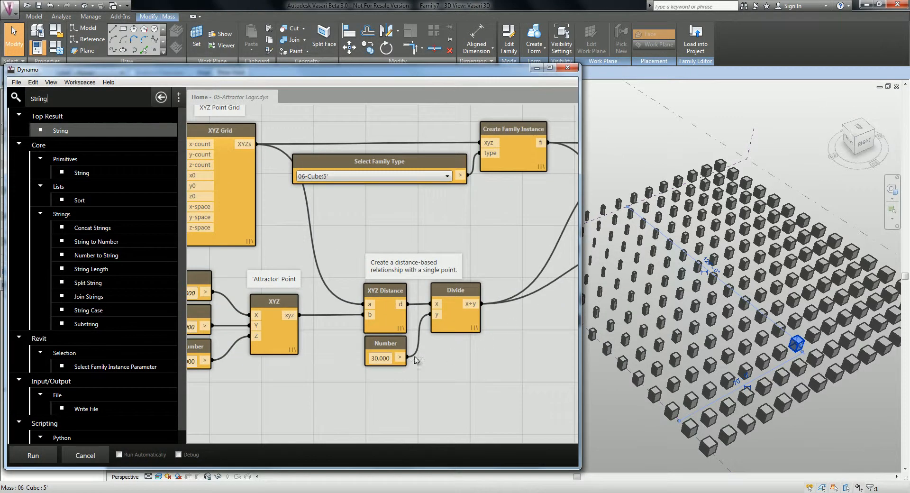
left_click_drag(378, 358, 373, 358)
type("2")
left_click(397, 394)
left_click(35, 455)
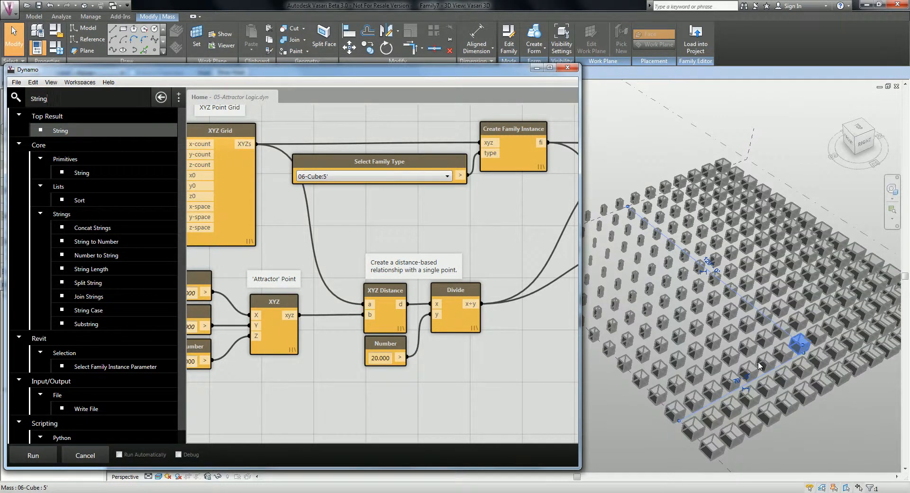
middle_click_drag(753, 295, 673, 237, "shift")
Lower the attractor point's Y slider to about 7.47, run the graph, and inspect the whole cube grid.
left_click(324, 262)
scroll(394, 246, "down", 5)
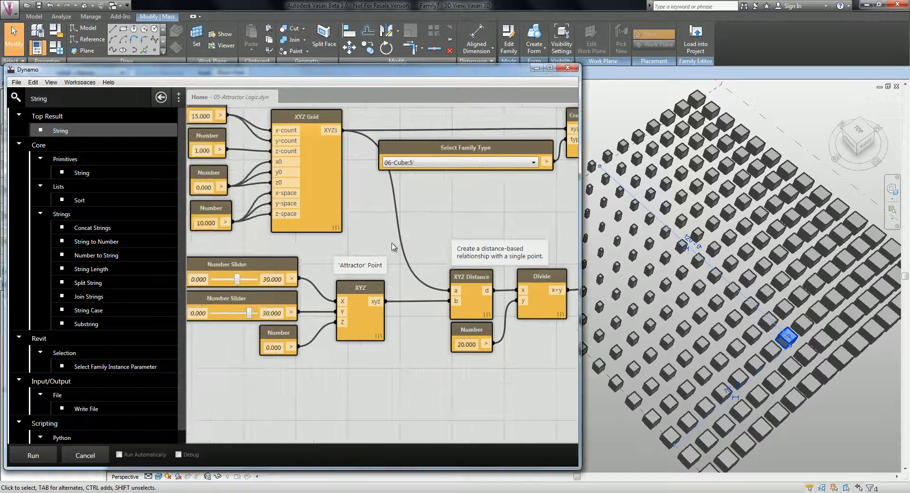
middle_click_drag(391, 231, 384, 233)
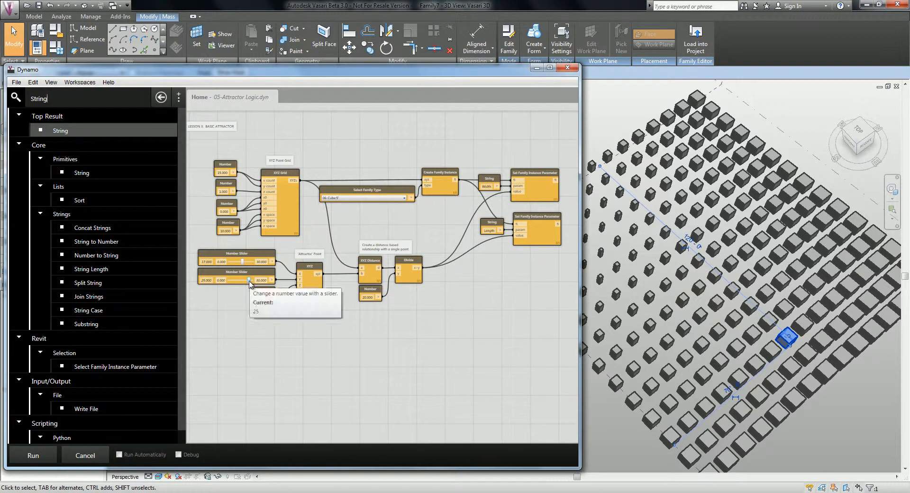
left_click_drag(250, 282, 227, 279)
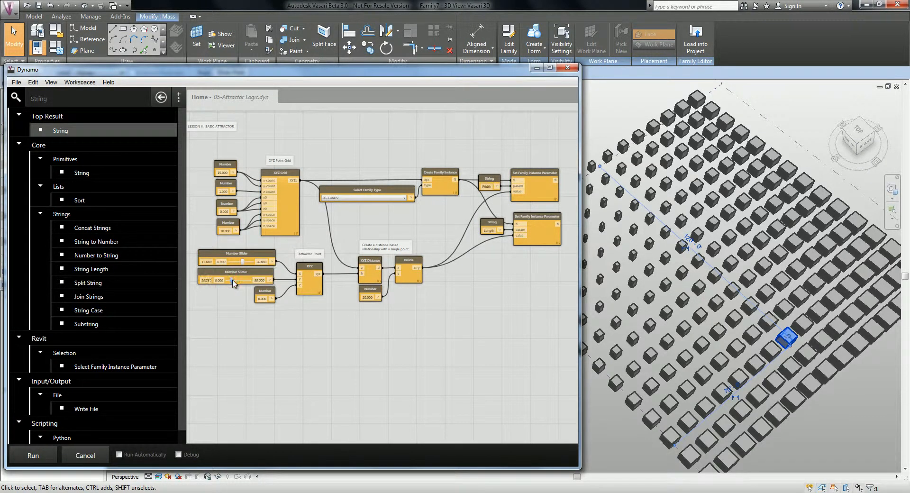
left_click(47, 455)
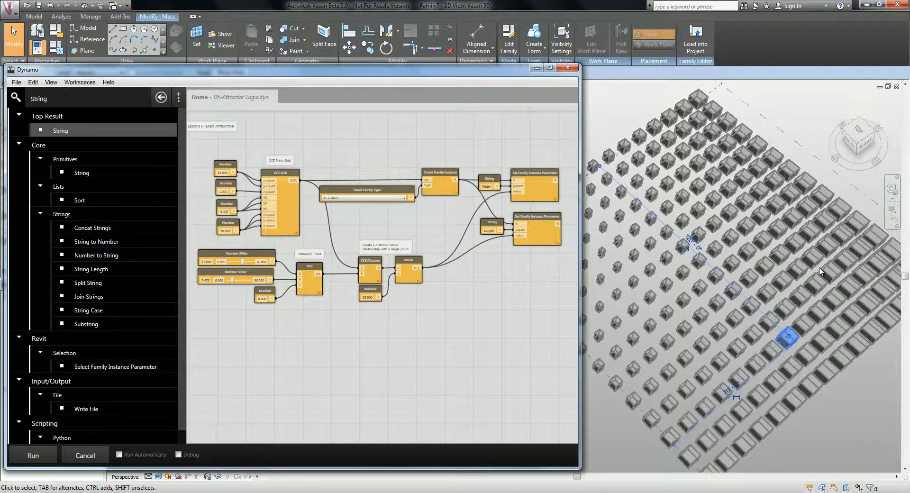
scroll(735, 277, "down", 5)
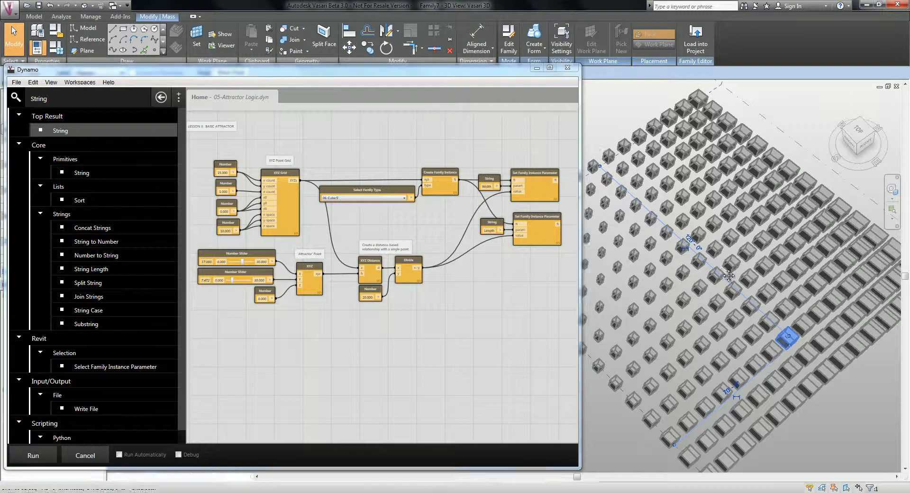
scroll(743, 281, "down", 1)
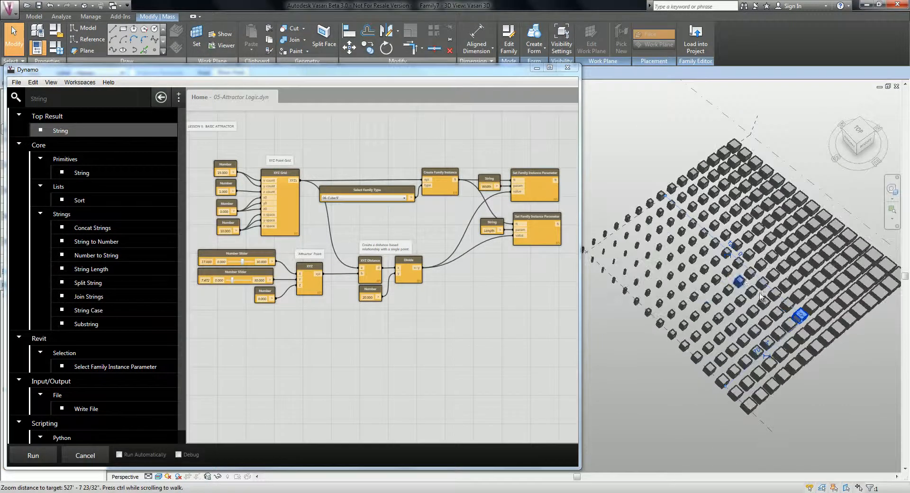
middle_click_drag(709, 310, 714, 322)
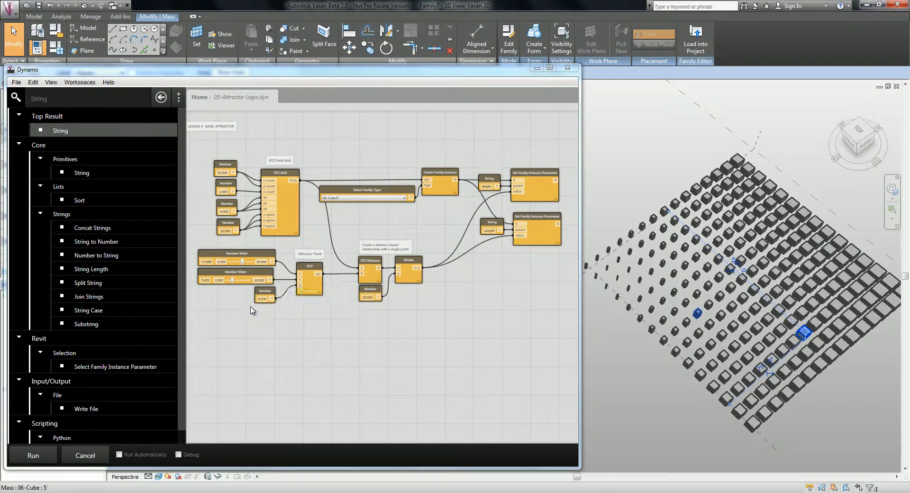
Raise the maximum of the attractor's Y slider to 100, set the slider to about 80.5, and run the graph.
scroll(250, 283, "up", 5)
scroll(352, 308, "up", 3)
left_click_drag(367, 302, 359, 304)
type("100")
key("Return")
left_click_drag(292, 302, 344, 303)
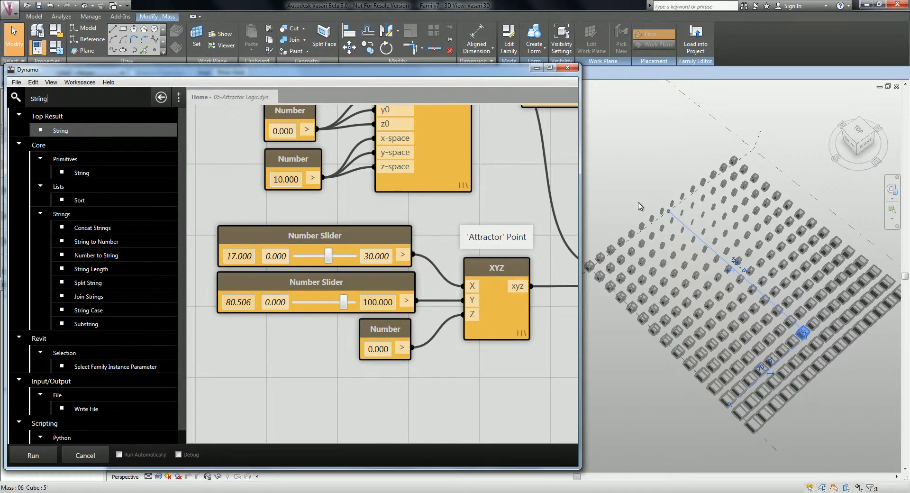
Deselect the cube, inspect the resized grid, and close Dynamo without saving the changes to 05-Attractor Logic.dyn.
left_click(646, 188)
middle_click_drag(783, 355, 792, 297, "shift")
scroll(815, 303, "up", 5)
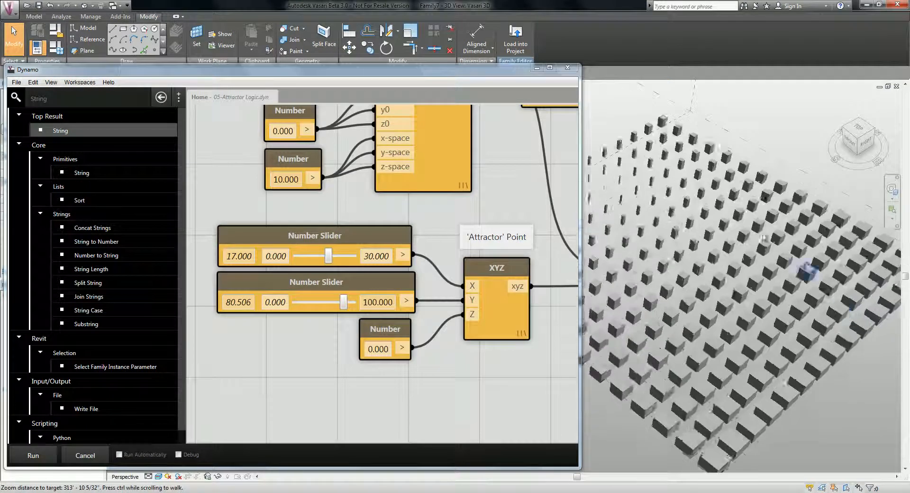
left_click(569, 69)
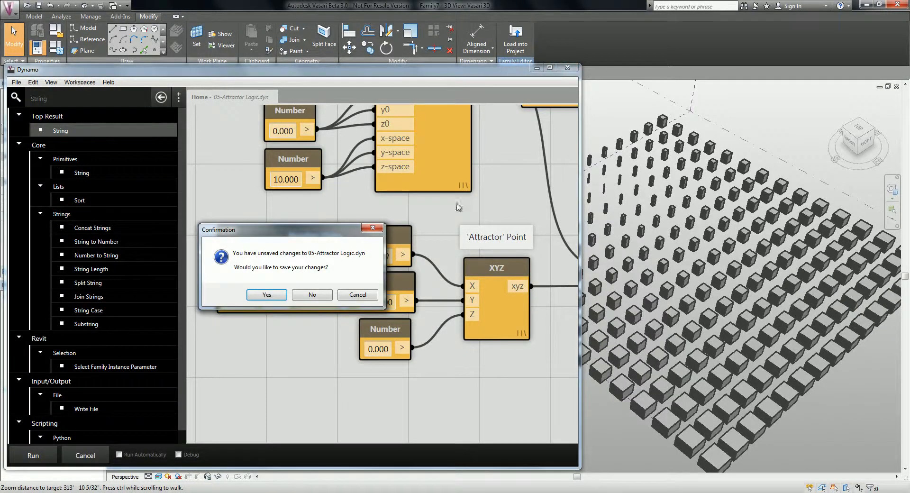
left_click(312, 295)
Check the Width and Length properties of several individual cubes at different distances from the attractor.
middle_click_drag(743, 292, 496, 276)
scroll(480, 267, "up", 6)
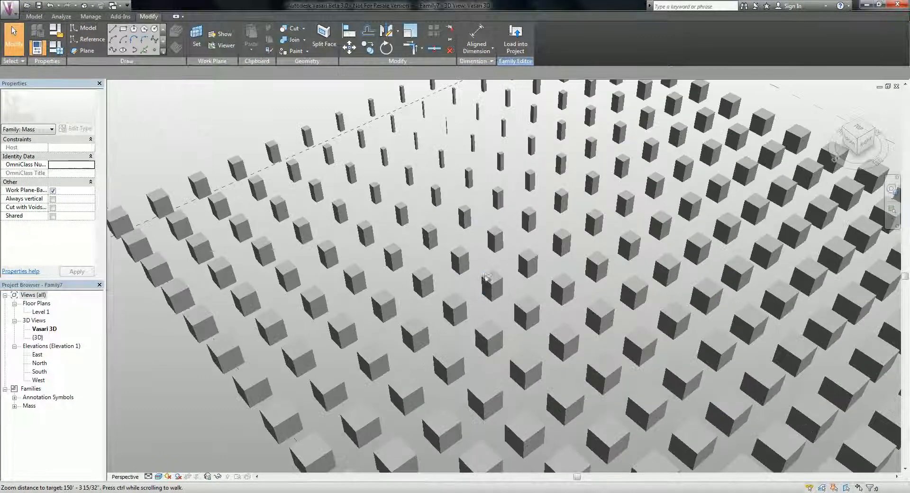
left_click(491, 284)
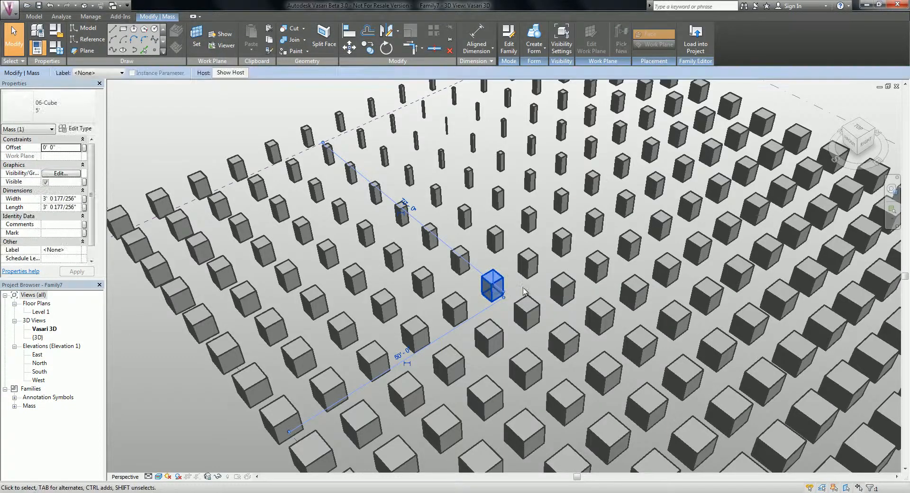
left_click(564, 297)
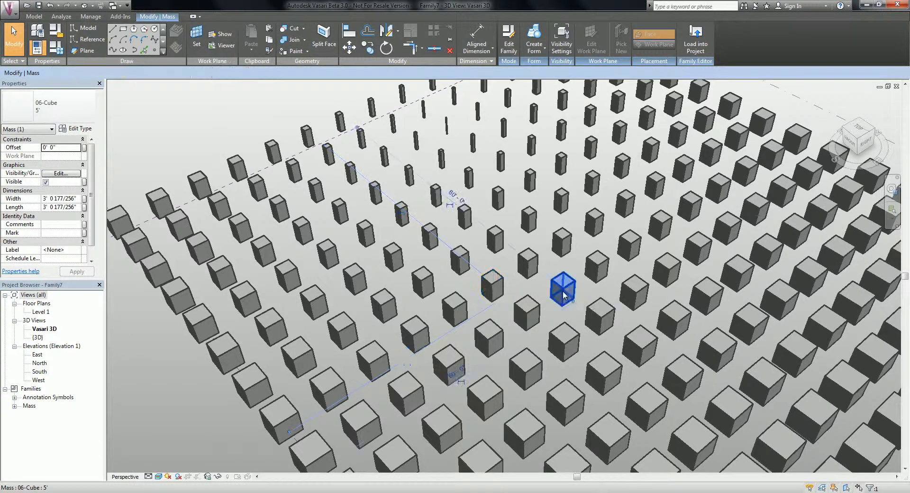
left_click(594, 185)
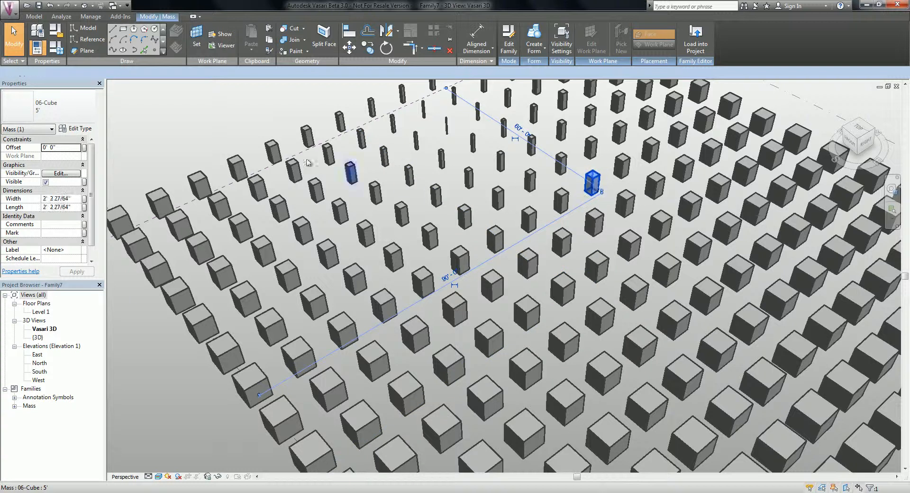